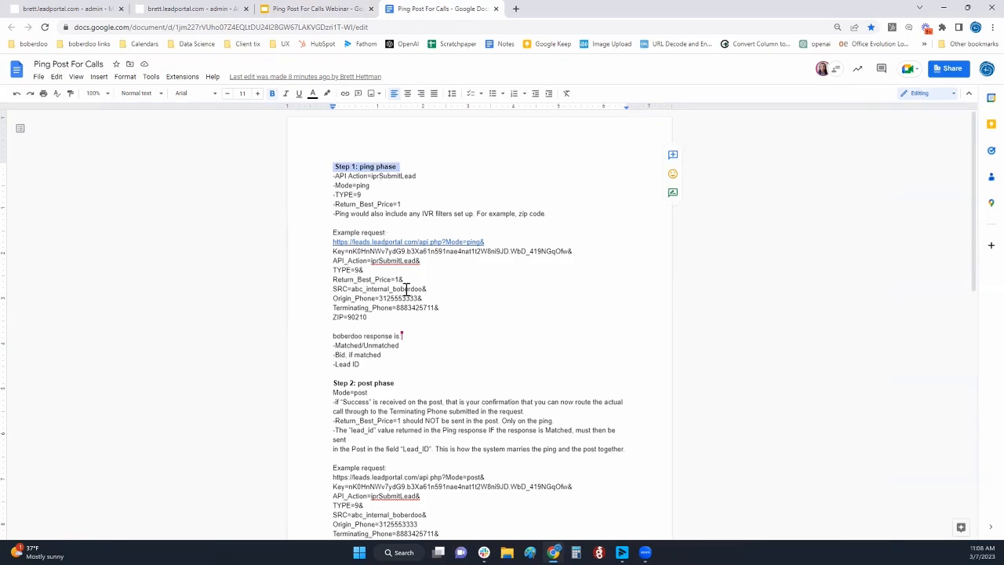
Skim the call ping post document from the Step 1 ping phase through the Step 2 post phase to Step 3
scroll(399, 312, down, 1)
triple_click(367, 332)
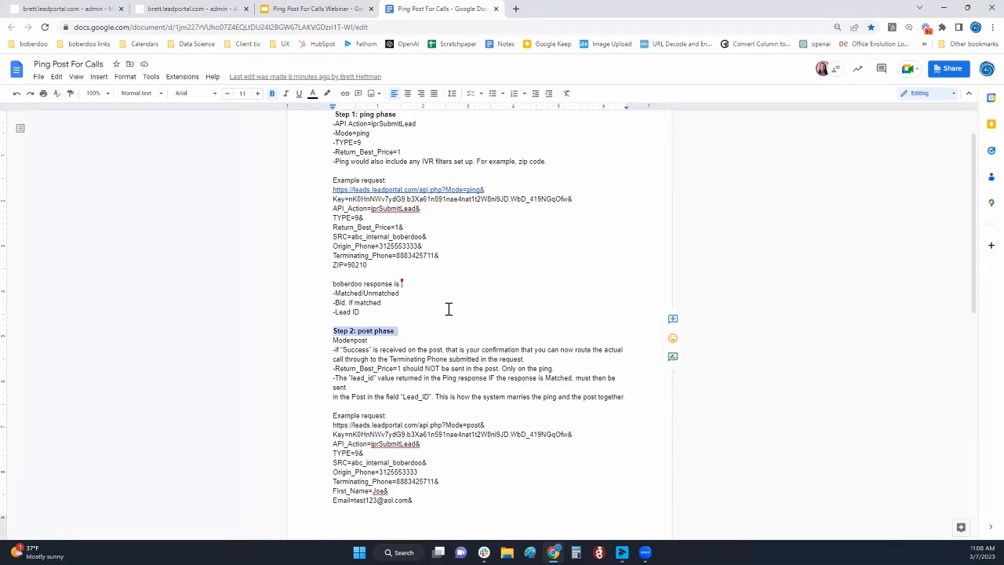
scroll(439, 329, down, 5)
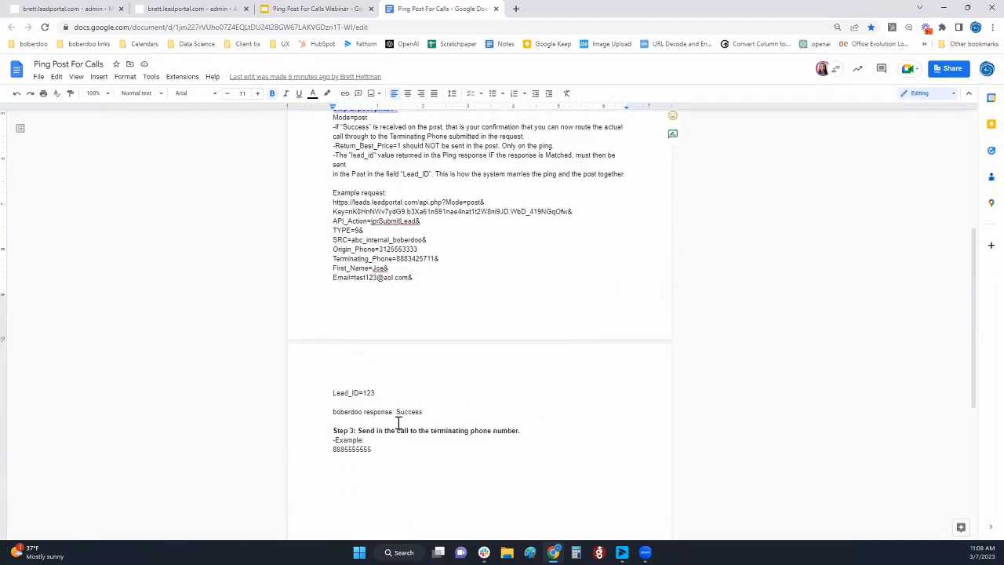
scroll(384, 365, up, 5)
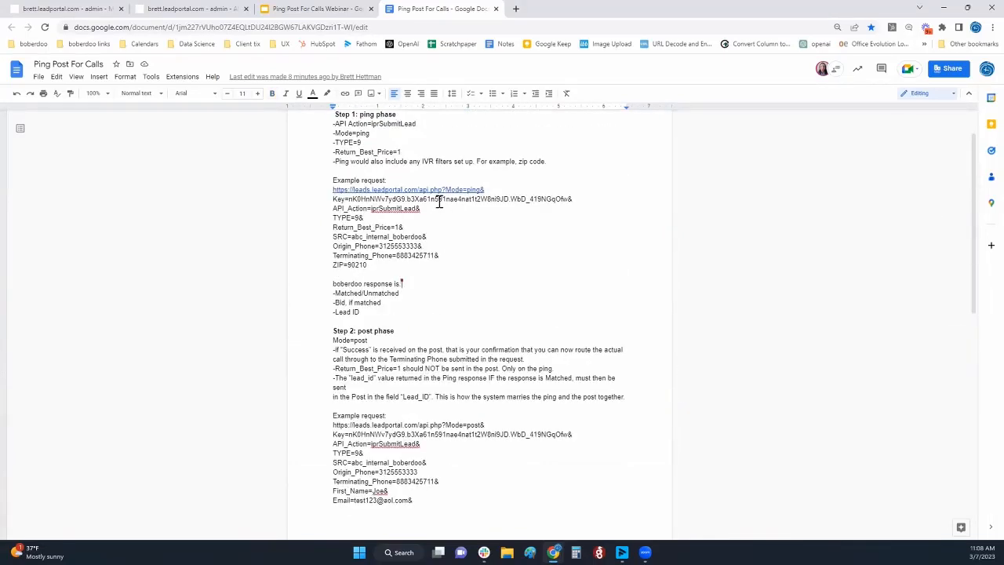
scroll(447, 212, up, 1)
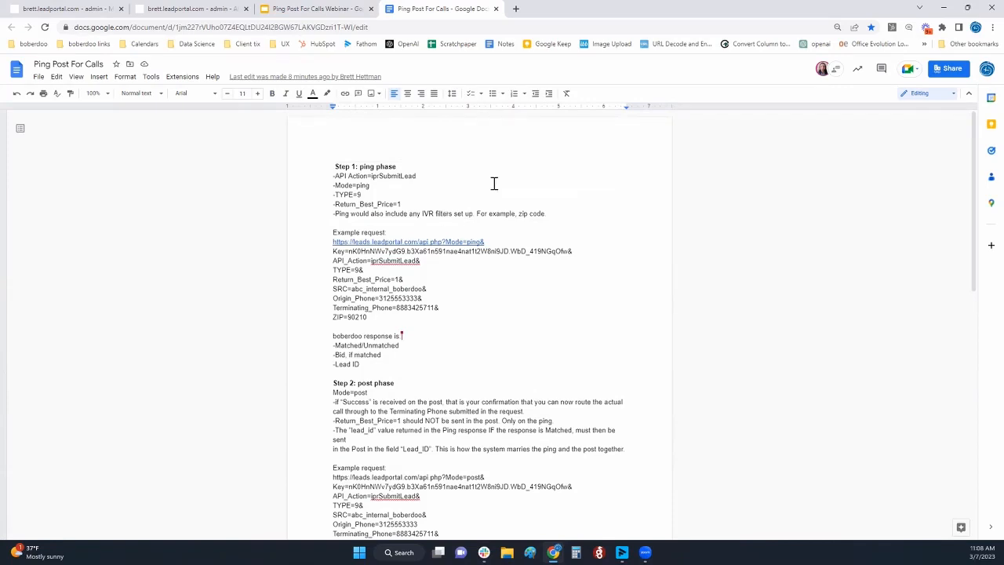
Review the ping phase's API action, Return_Best_Price and IVR filter requirements together with its example request
click(381, 169)
drag(360, 166, 376, 176)
click(386, 177)
double_click(387, 177)
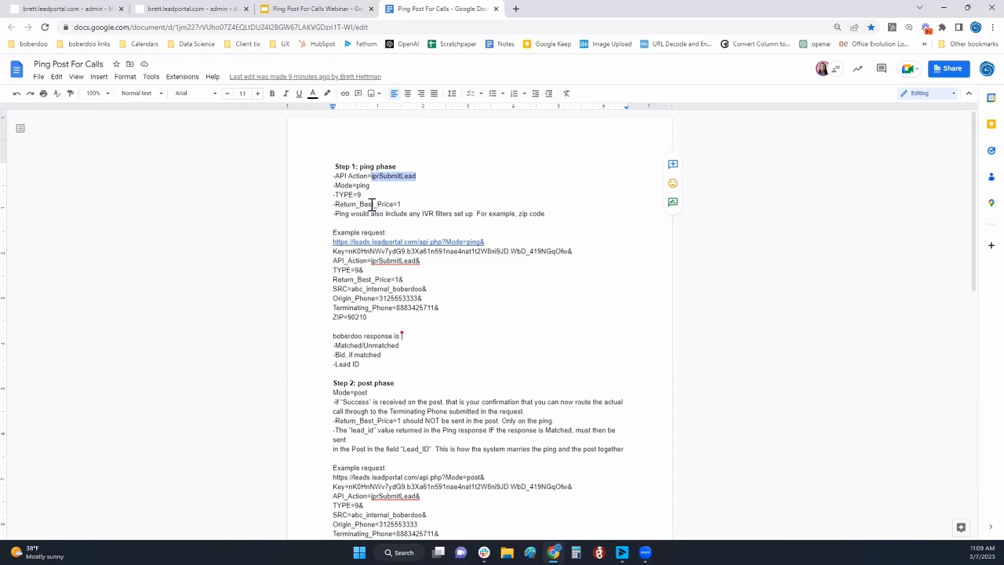
double_click(371, 206)
triple_click(370, 211)
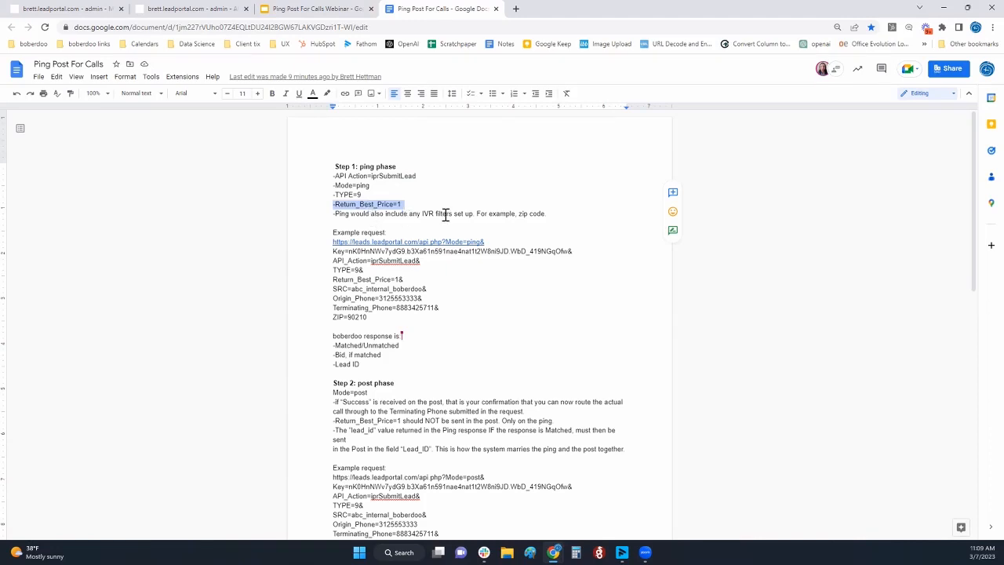
drag(424, 214, 467, 219)
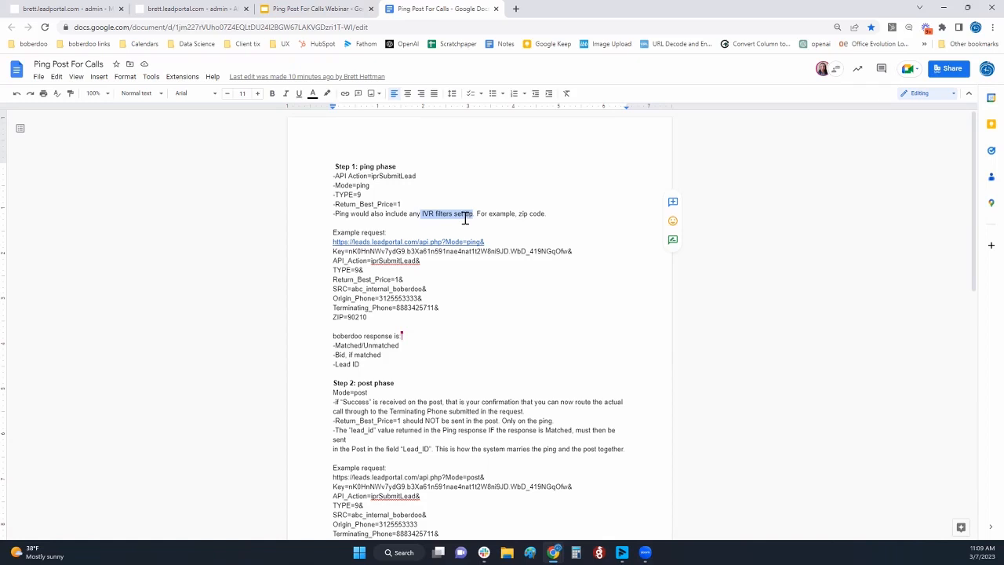
drag(351, 233, 451, 303)
click(451, 303)
scroll(356, 285, down, 1)
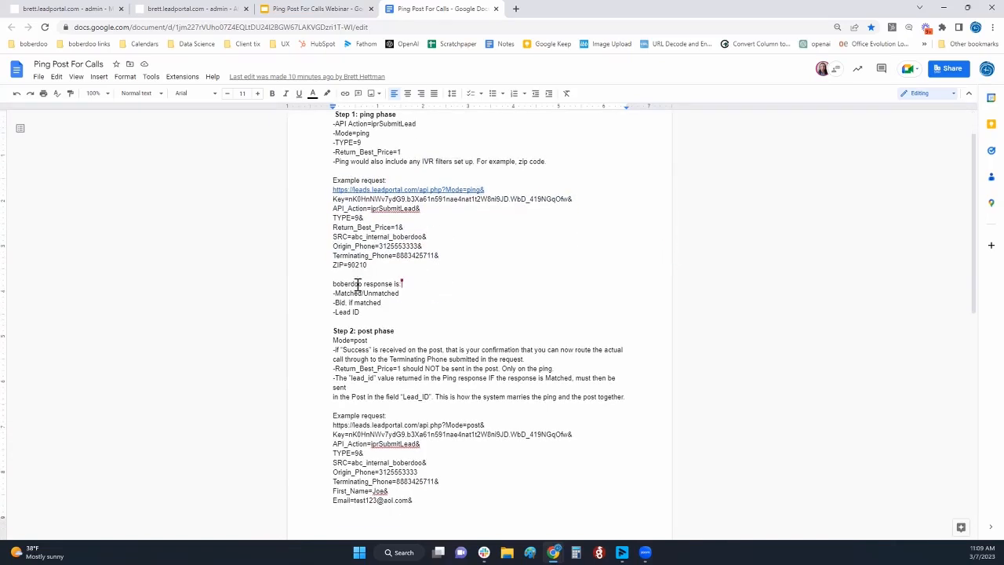
Examine the boberdoo ping response items, highlighting Matched/Unmatched and the bid
click(392, 295)
triple_click(392, 294)
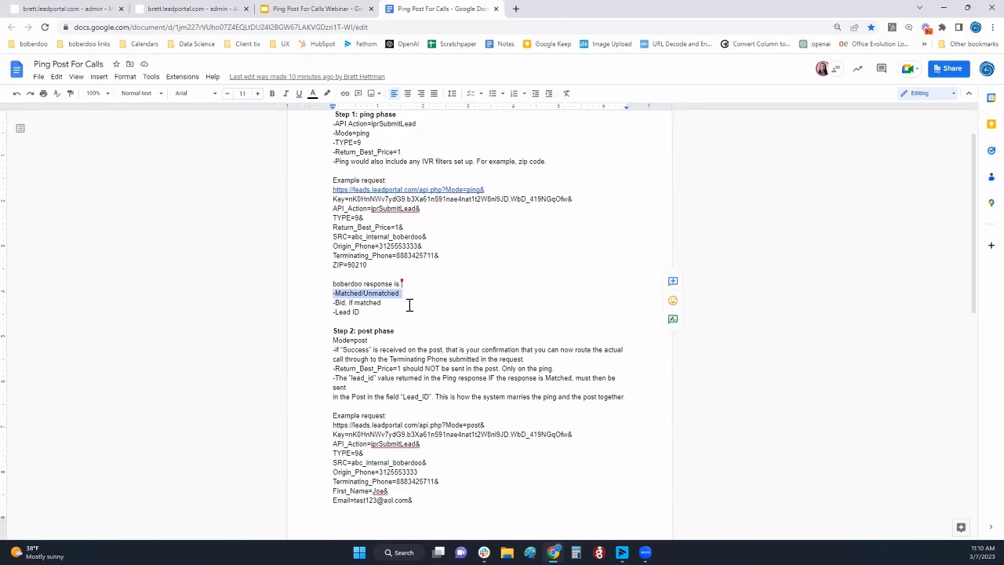
triple_click(355, 306)
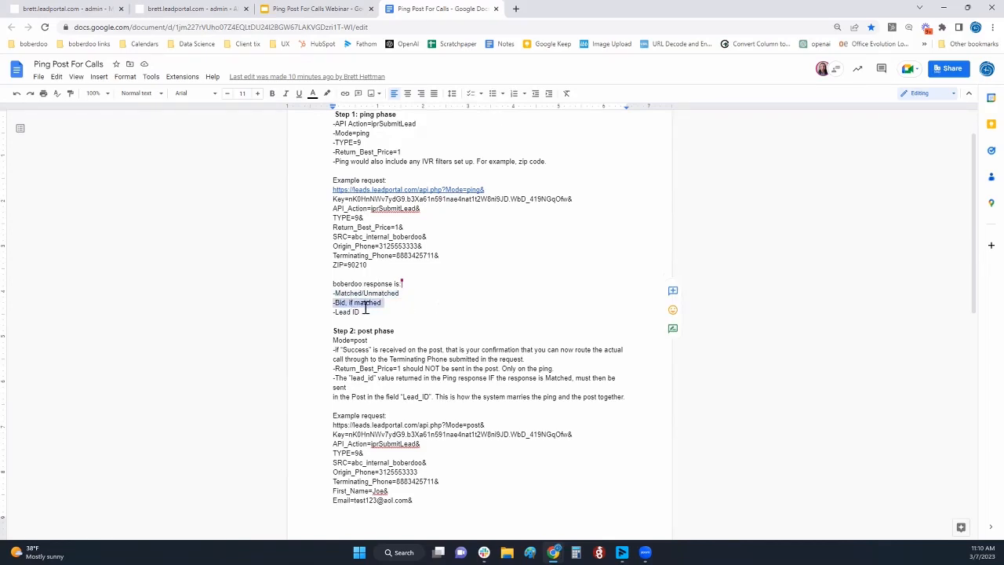
click(385, 292)
double_click(388, 293)
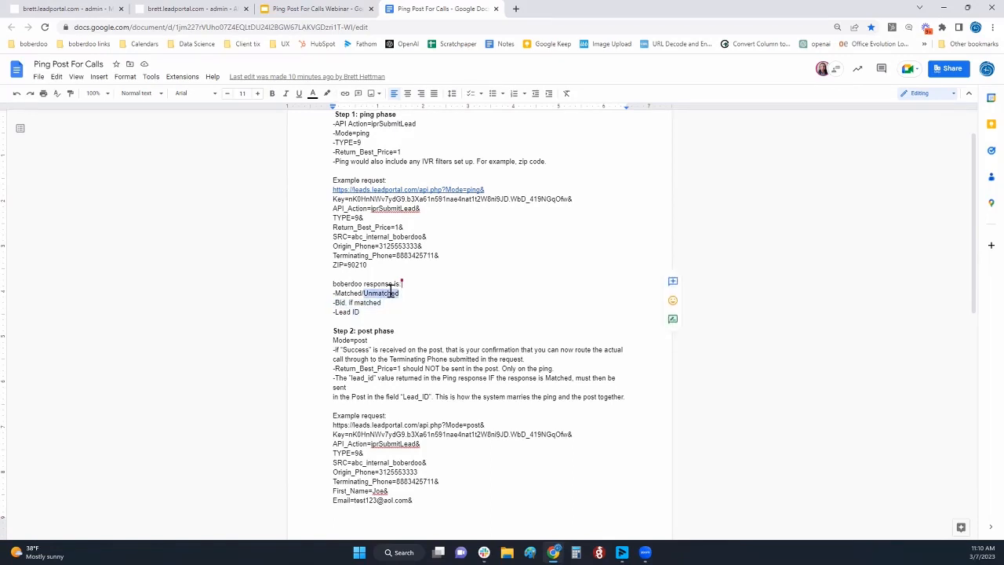
scroll(392, 286, down, 2)
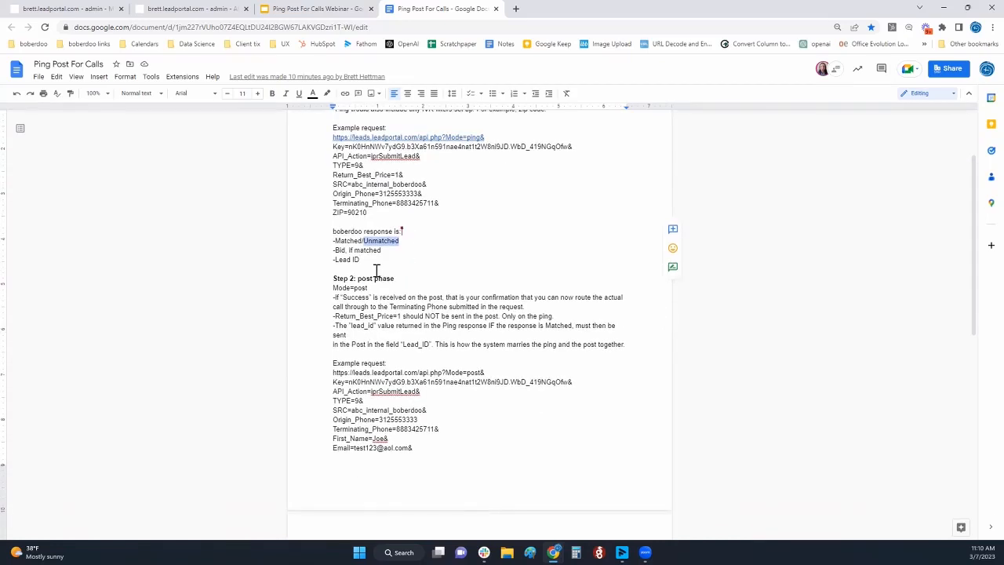
double_click(352, 241)
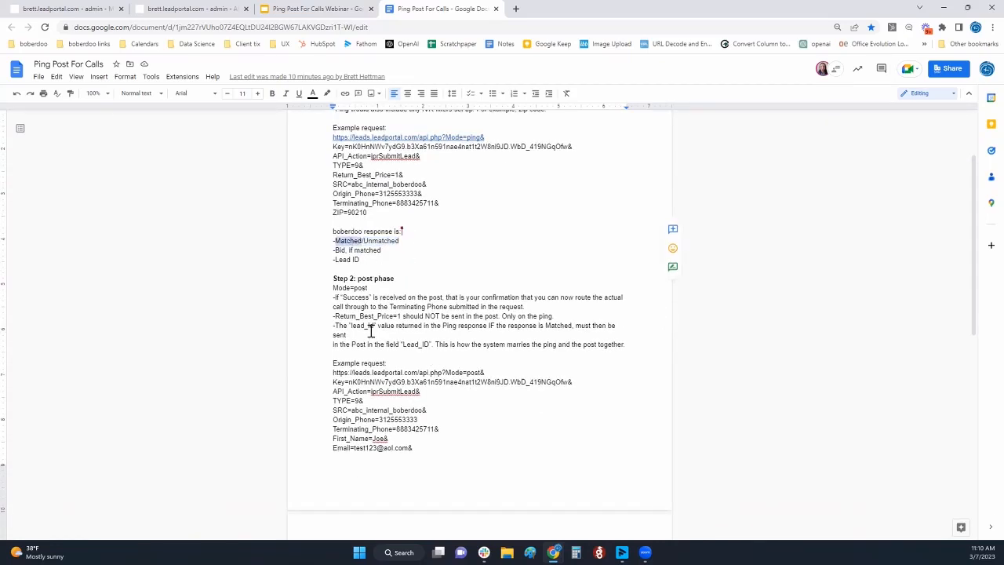
Examine the Step 2 post phase instructions, highlighting the Success response that confirms the call can be routed
drag(355, 283, 422, 280)
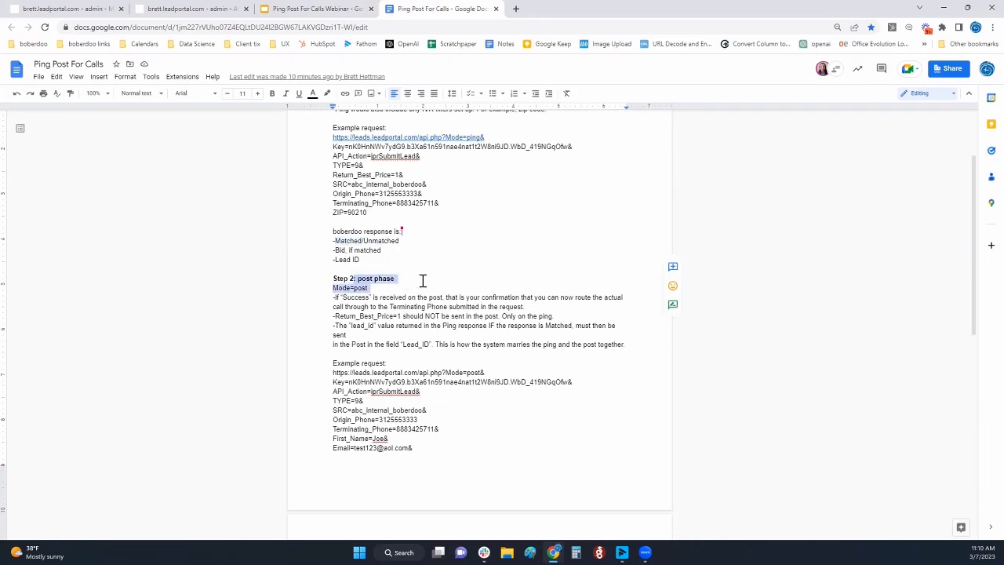
click(402, 303)
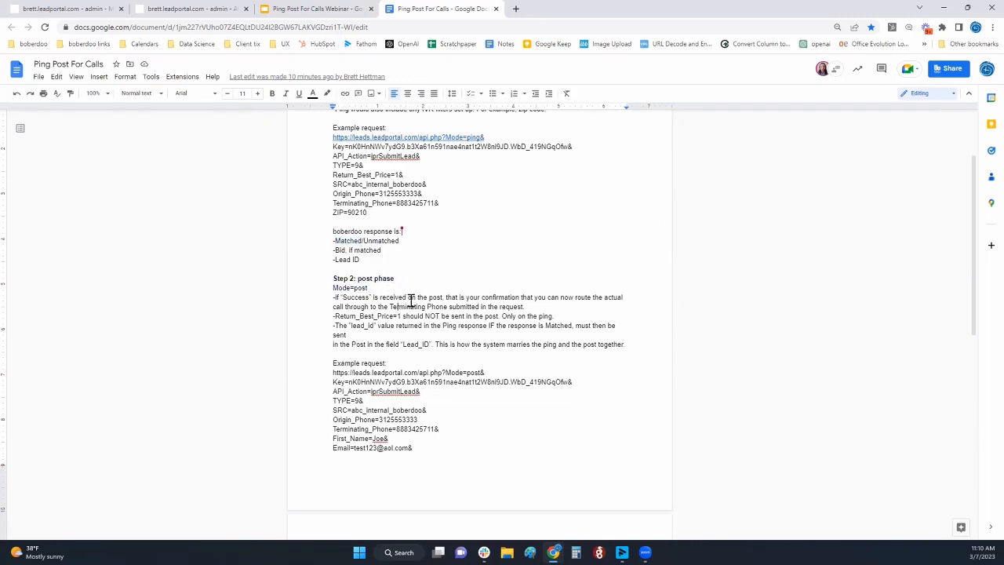
double_click(355, 297)
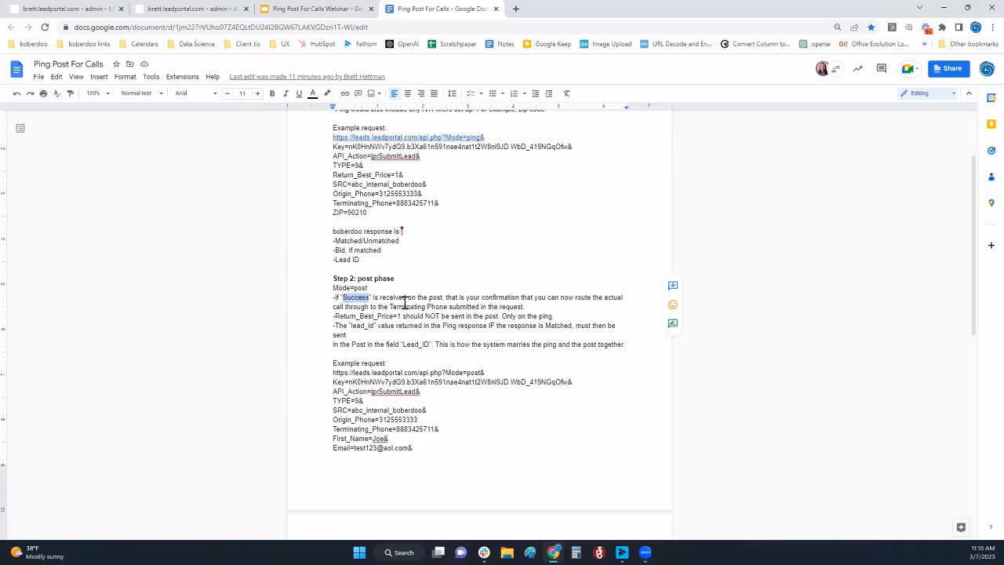
scroll(371, 296, down, 5)
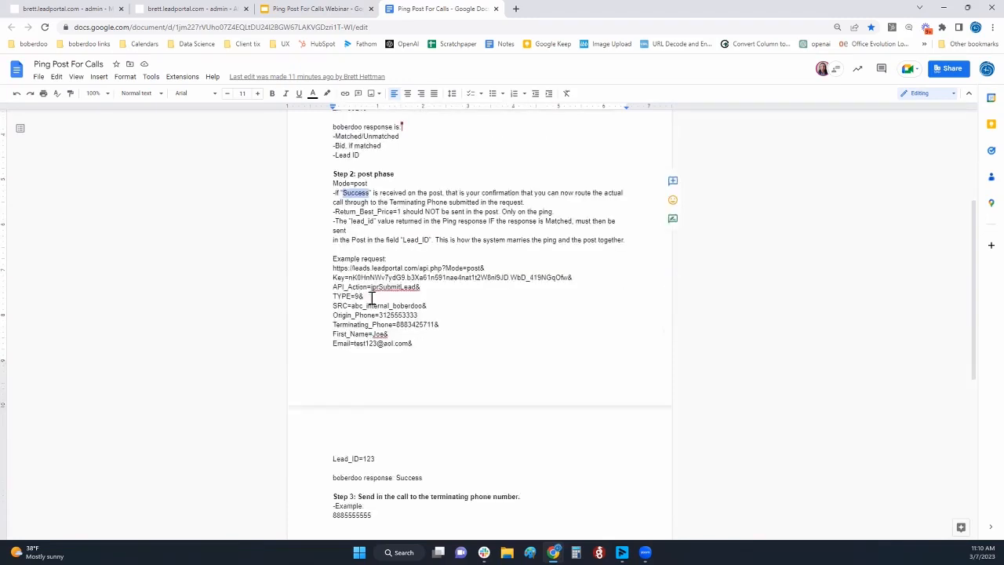
Review Step 3 on sending the call to the terminating phone number, comparing it with the post phase details
triple_click(353, 391)
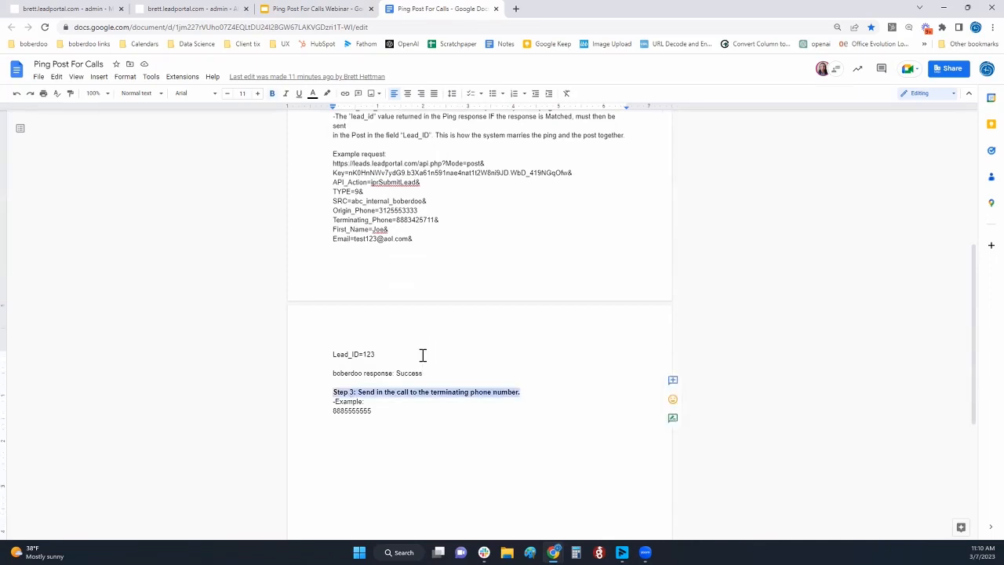
double_click(440, 392)
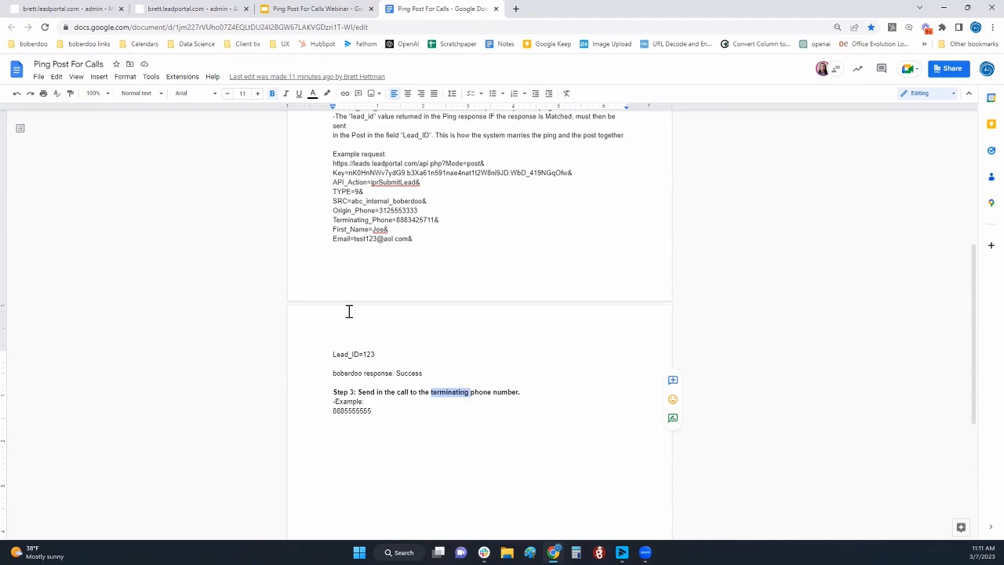
scroll(349, 311, up, 2)
drag(328, 234, 492, 415)
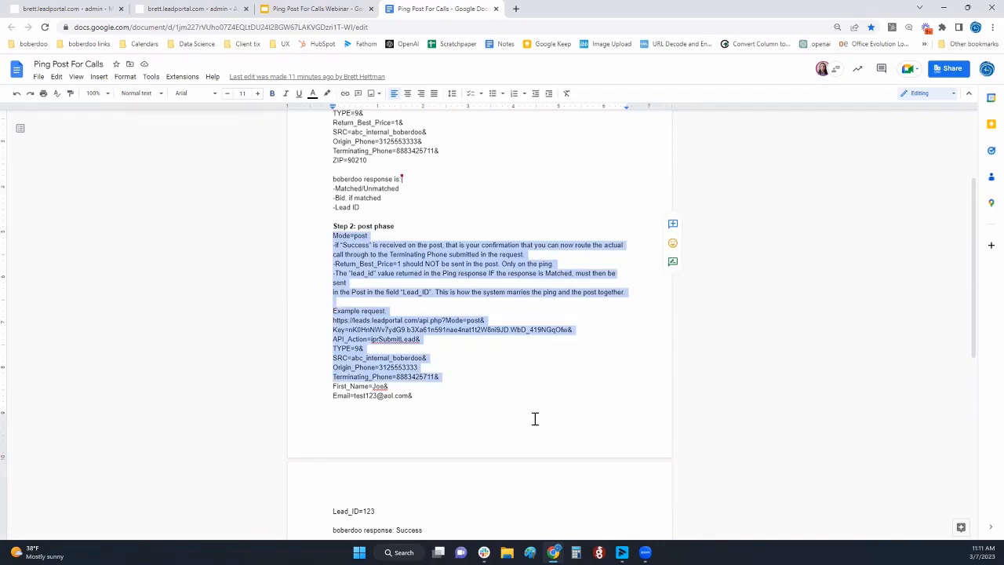
scroll(534, 419, up, 1)
scroll(526, 426, down, 4)
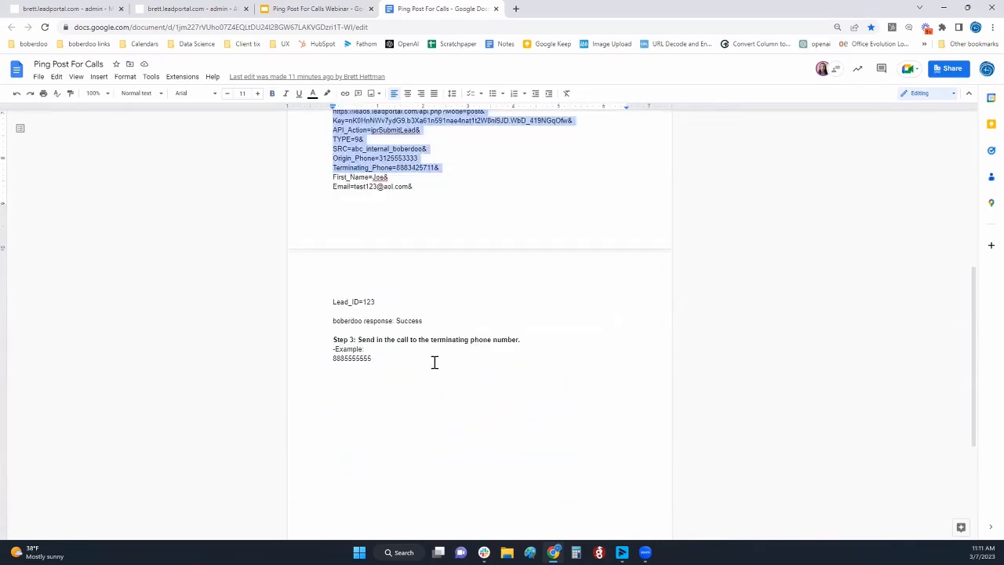
drag(437, 339, 503, 340)
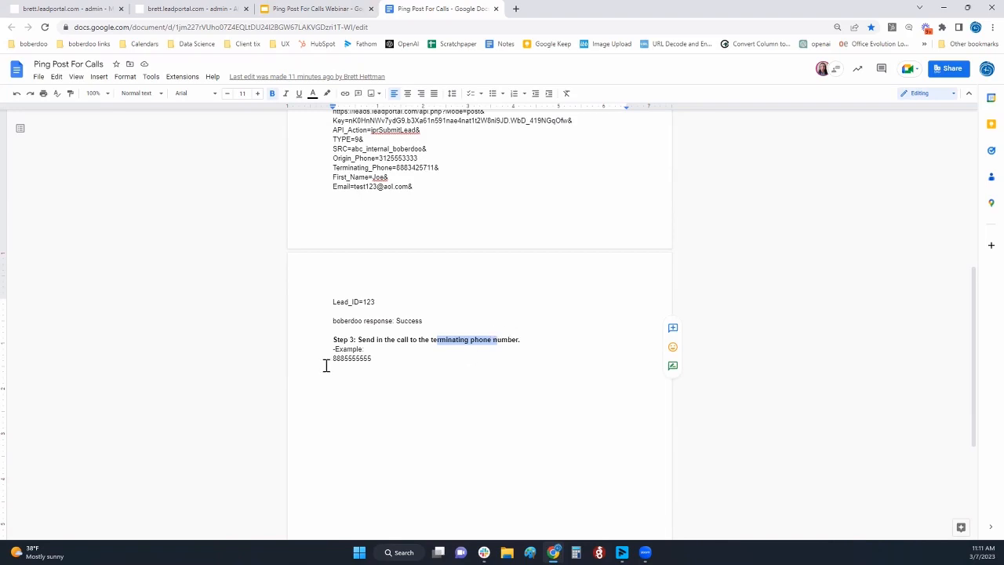
Highlight the Origin_Phone field in the post phase's example request and return to the beginning of the document
scroll(355, 322, up, 3)
drag(339, 262, 413, 264)
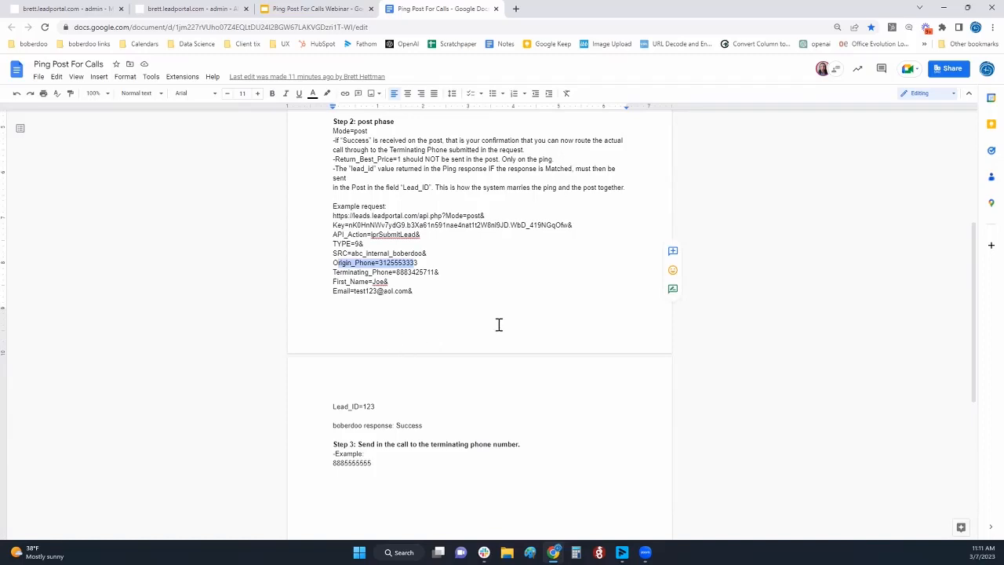
scroll(506, 319, up, 3)
scroll(510, 315, up, 1)
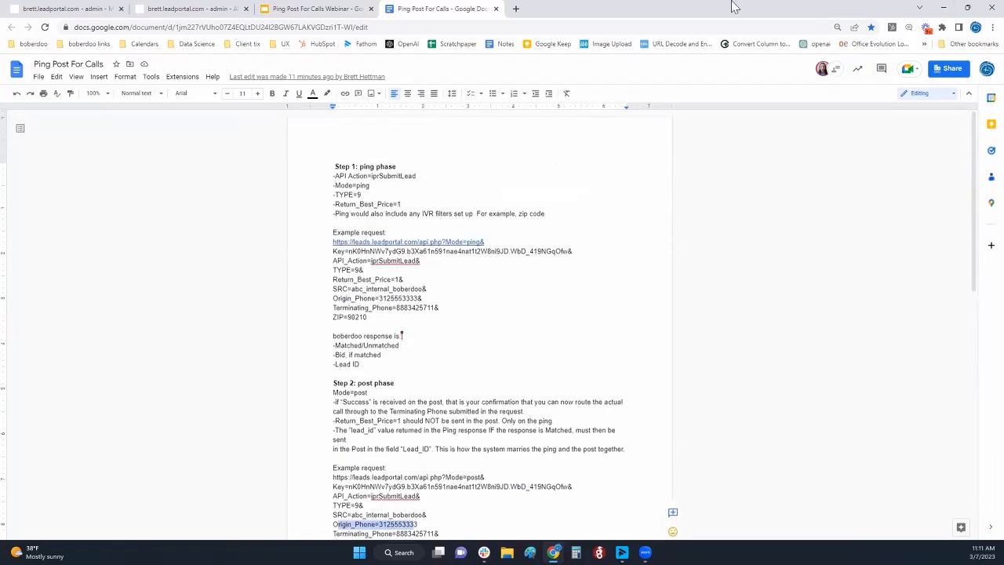
Highlight the outline item on vendors pinging for a dynamic bid in the webinar slides, and return to the ping post document
click(290, 9)
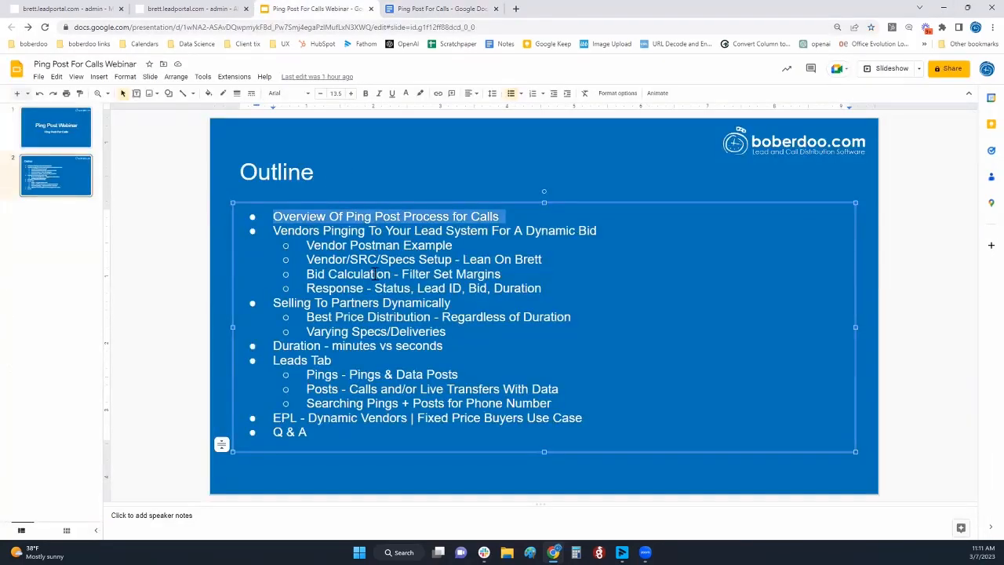
triple_click(375, 232)
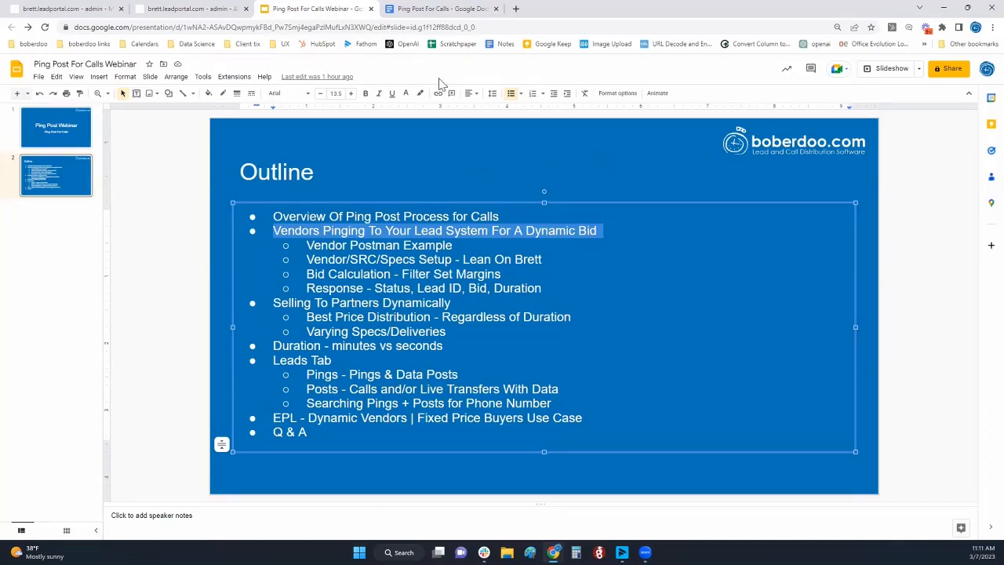
click(431, 10)
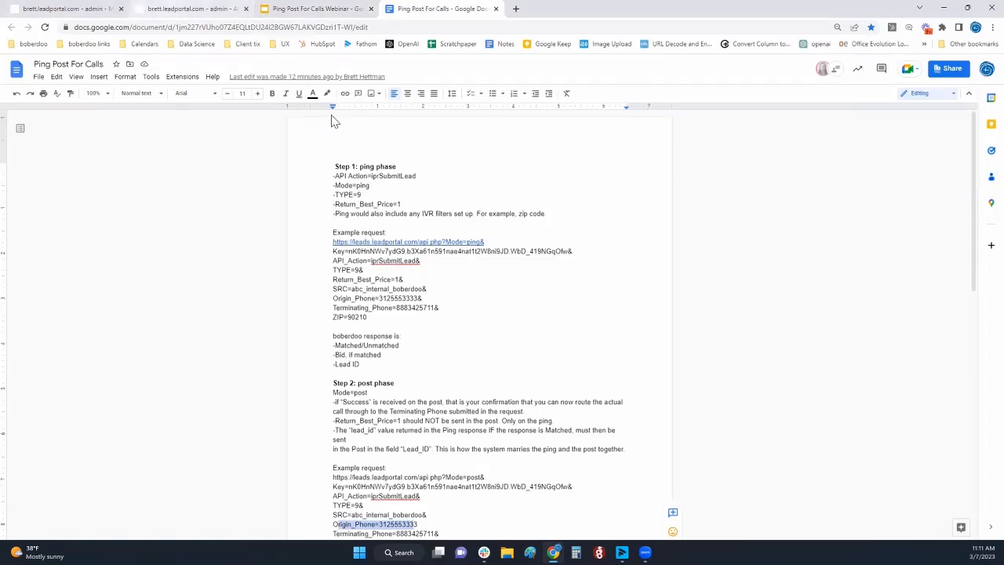
Switch to the lead portal admin site and open the page for managing IPR campaigns in Phone Routing
click(187, 9)
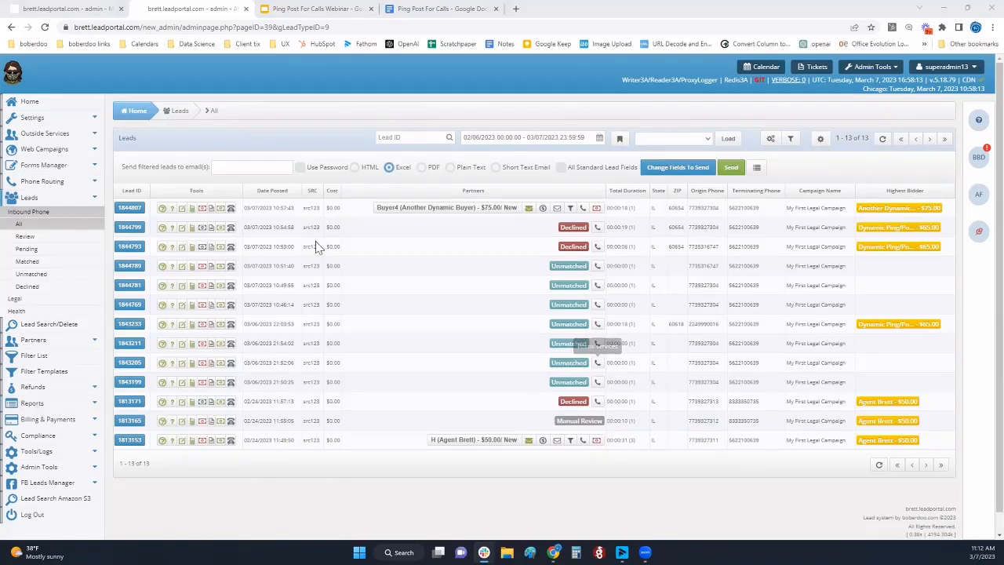
click(47, 120)
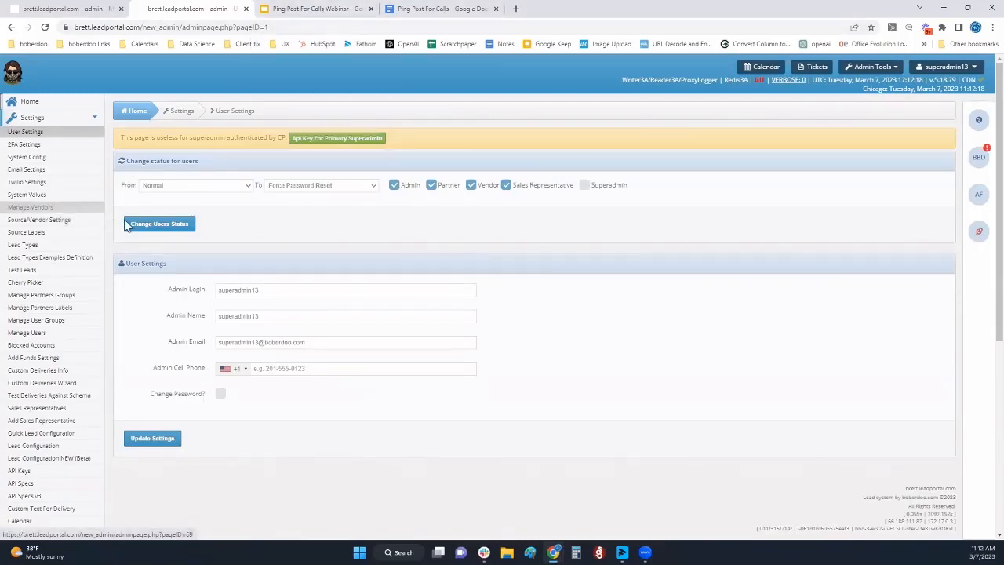
scroll(140, 235, down, 5)
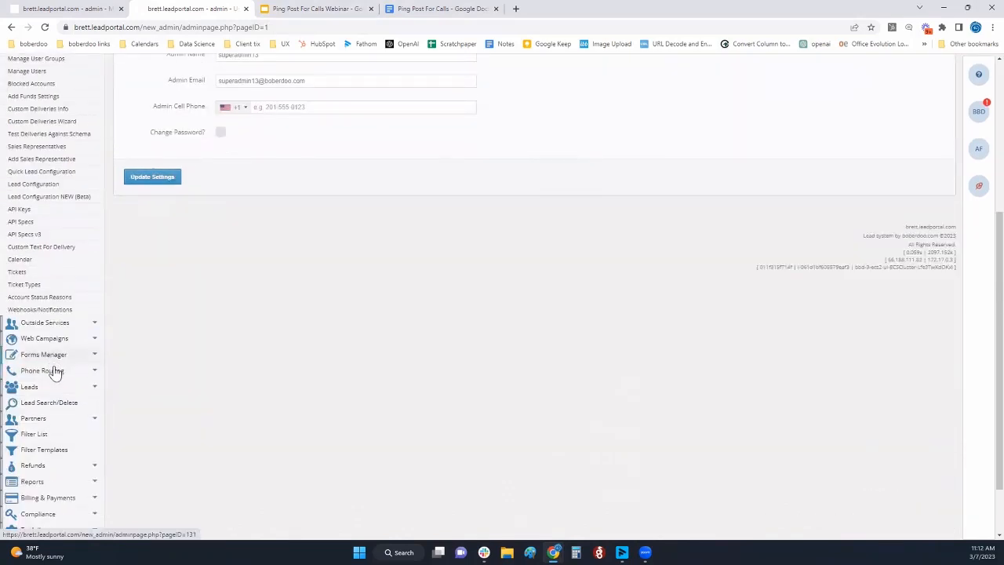
click(55, 371)
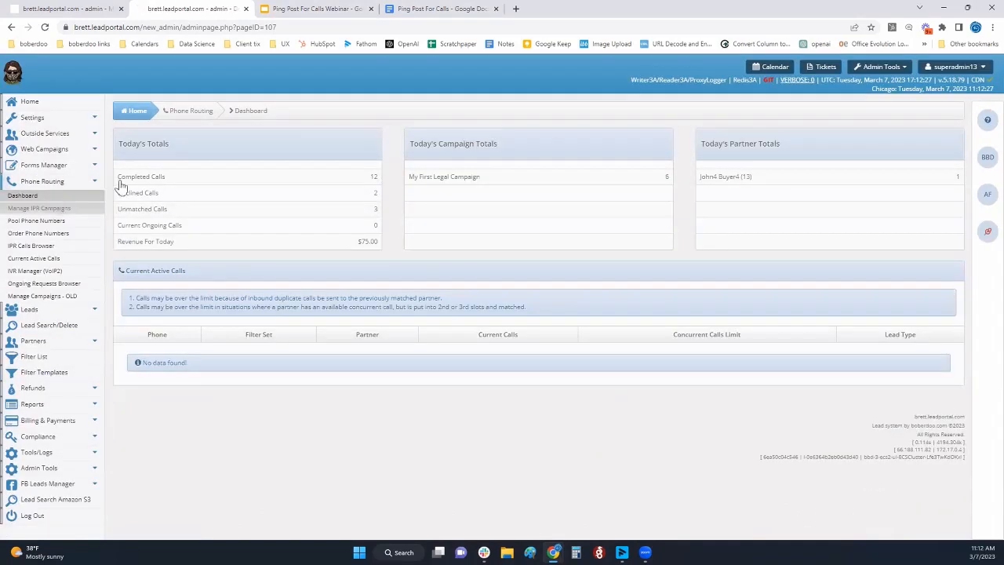
click(80, 210)
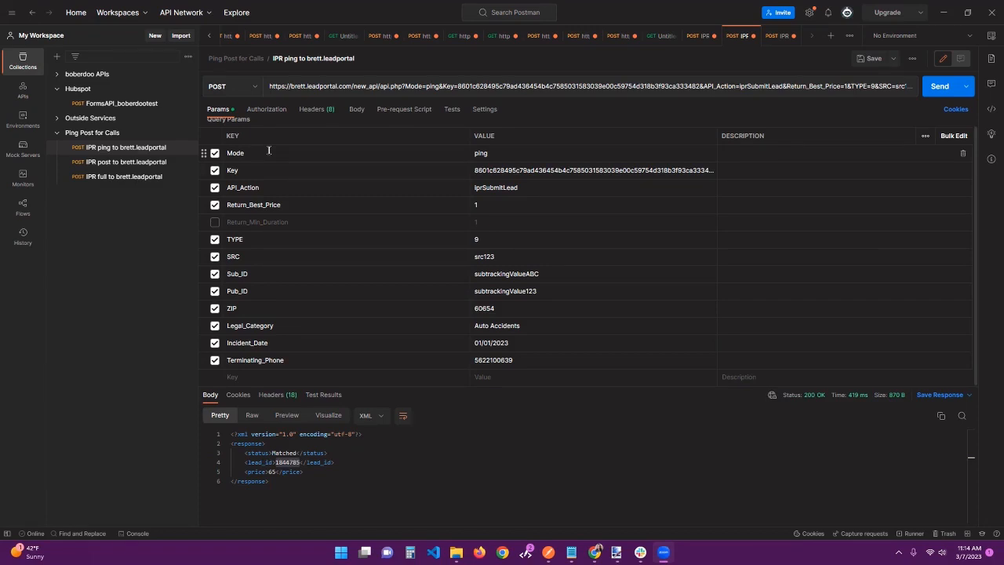
Examine the Legal_Category and Return_Best_Price parameters of the IPR ping request and the price element in its response
click(248, 298)
double_click(249, 326)
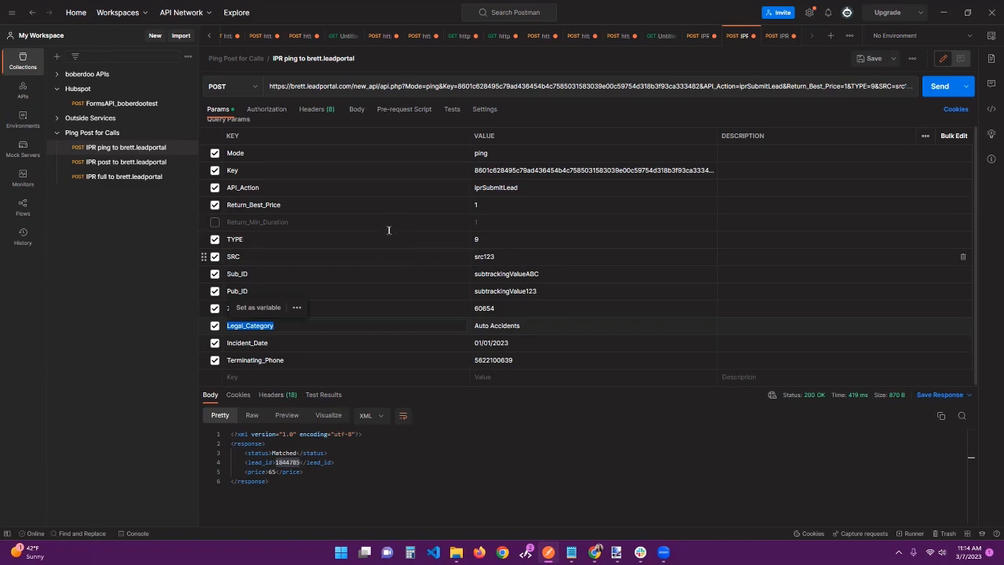
double_click(248, 205)
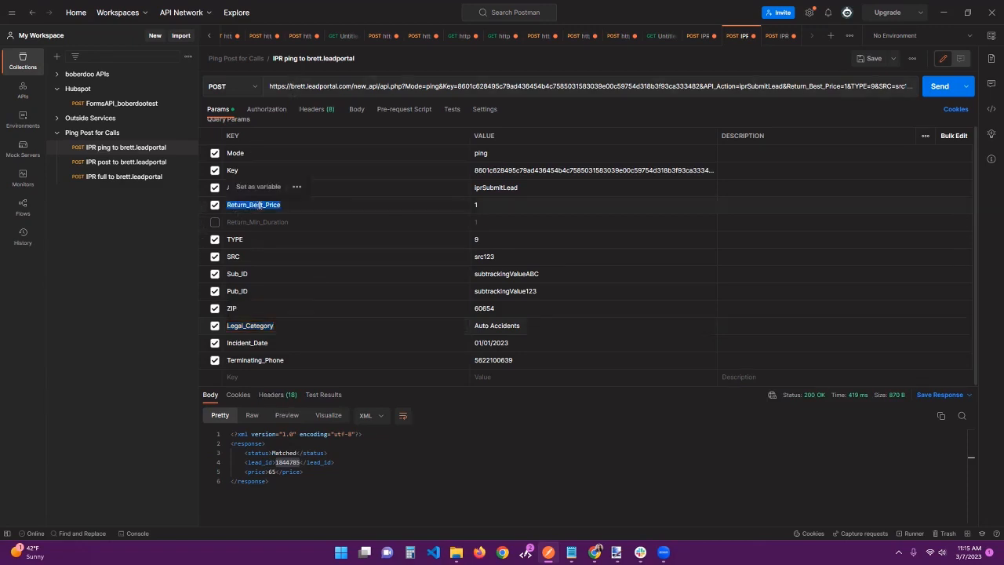
double_click(476, 204)
double_click(252, 472)
drag(319, 476, 320, 475)
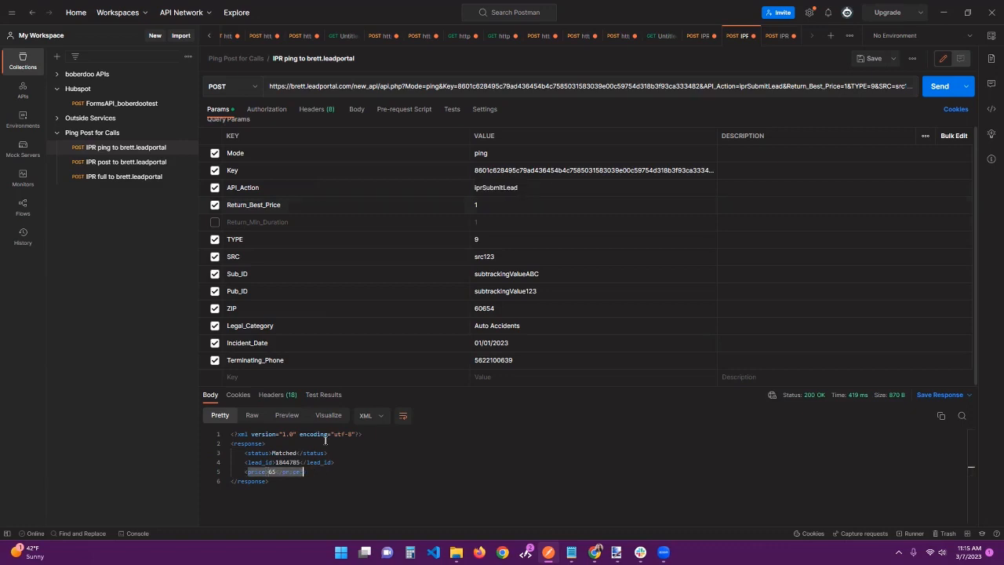
Exclude the Return_Best_Price parameter from the IPR ping request, send it, and check the returned lead_id element
click(311, 473)
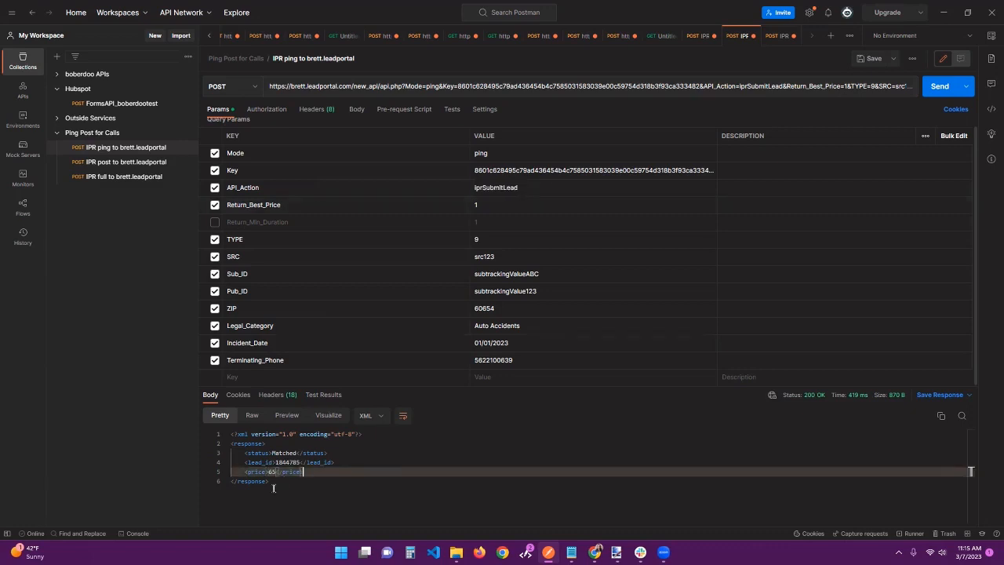
click(215, 206)
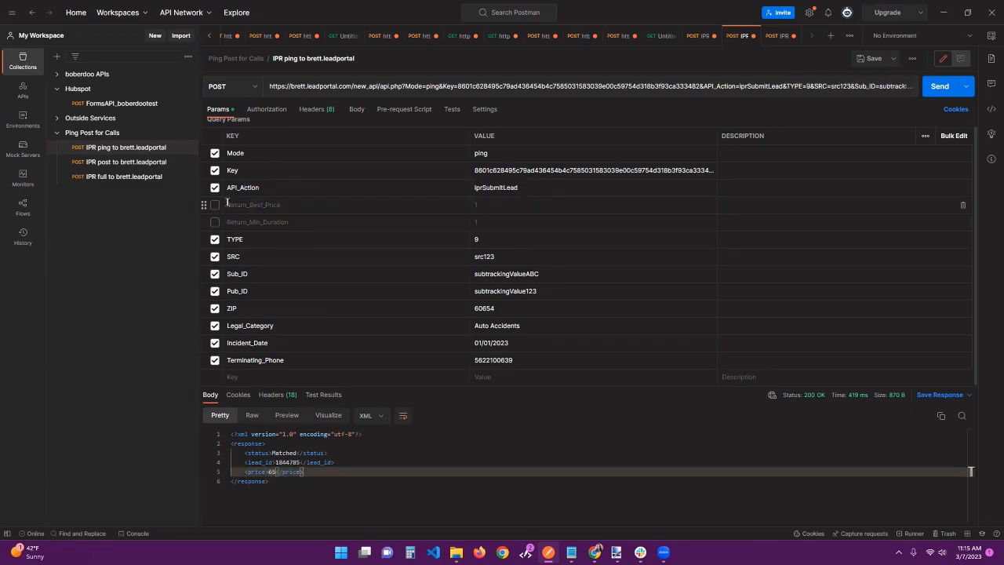
click(940, 87)
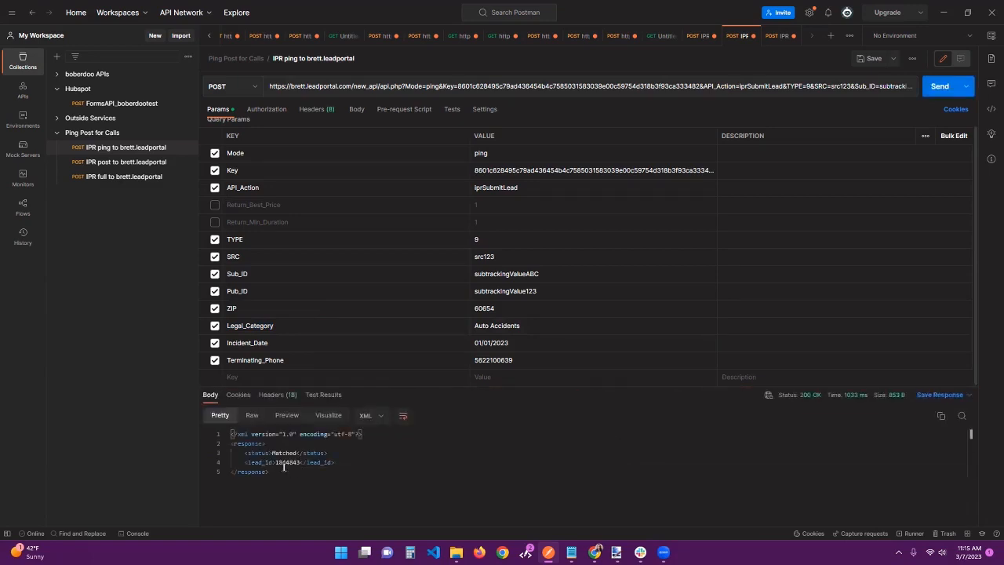
click(313, 463)
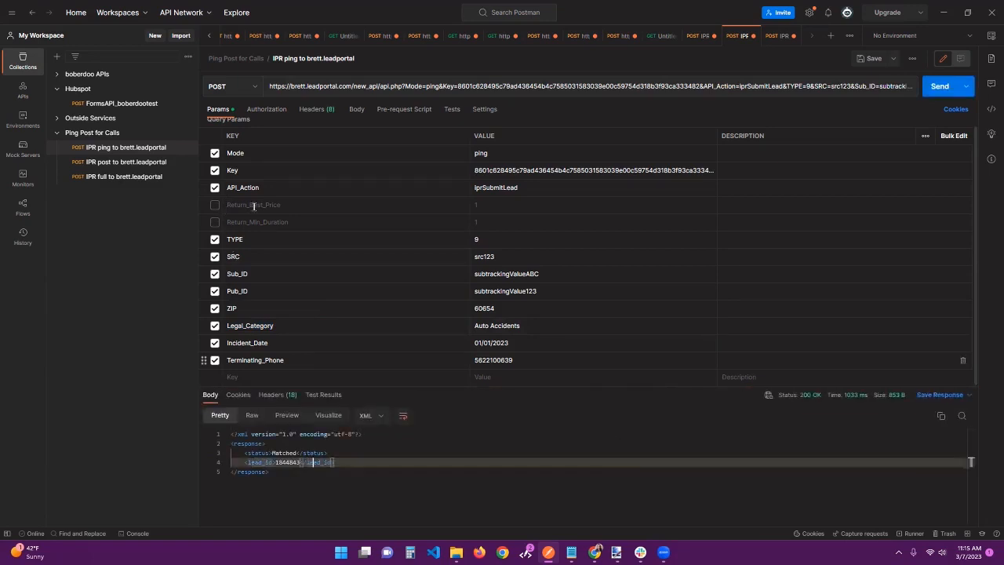
Include the Return_Best_Price parameter in the IPR ping request again and resend the ping
click(214, 206)
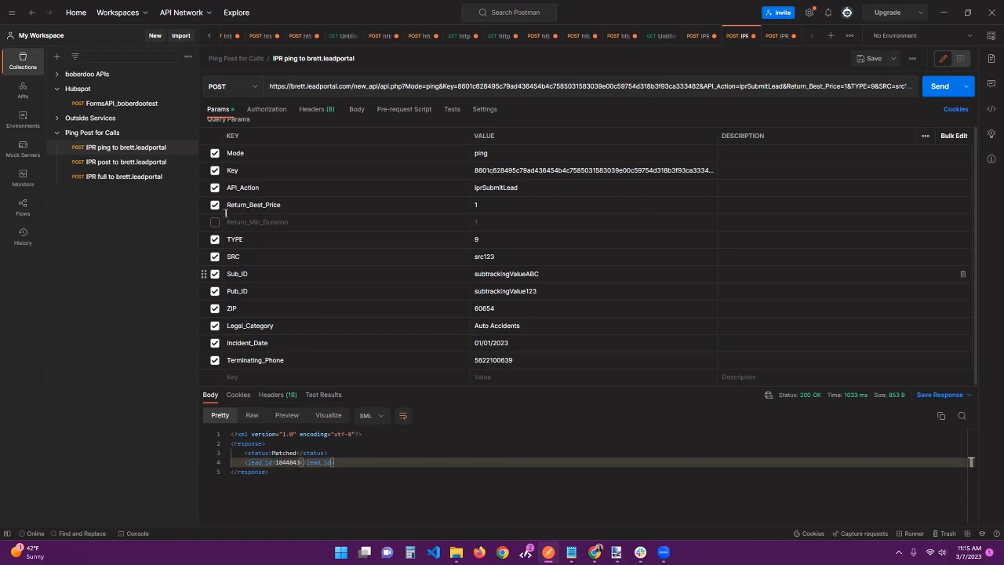
double_click(250, 206)
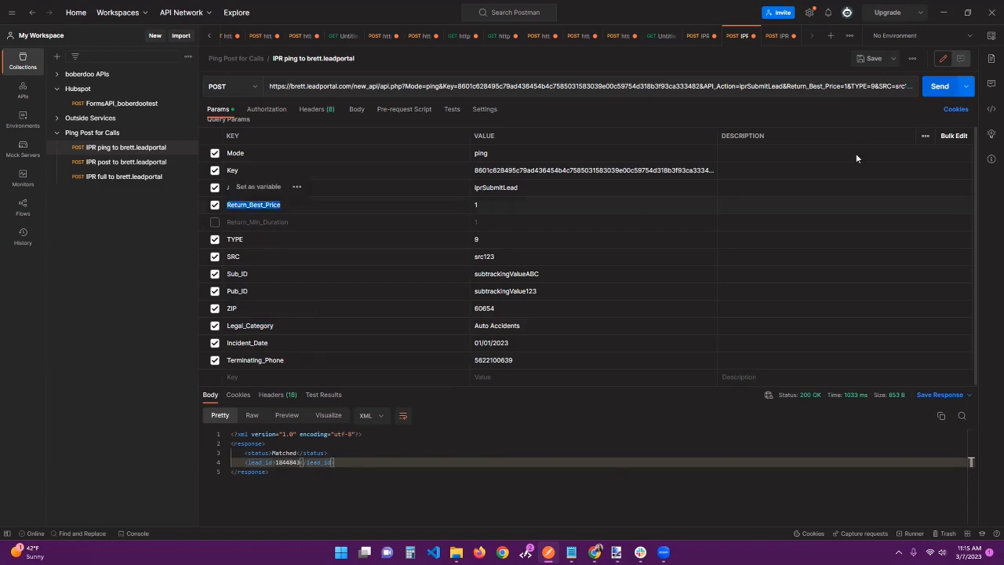
key(ctrl+Return)
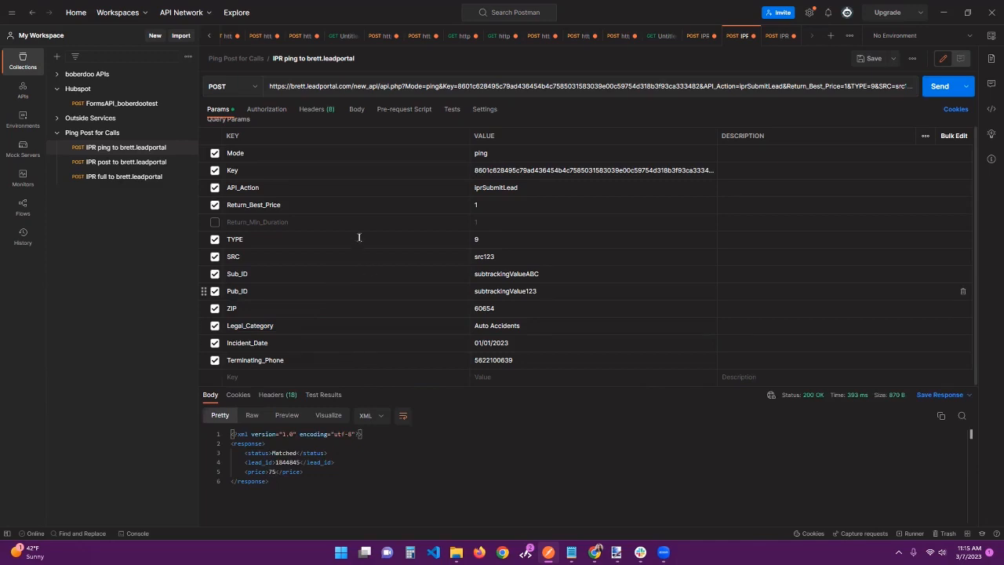
Include the Return_Min_Duration parameter in the IPR ping, resend it, and check the price and min_duration elements in the response
click(214, 222)
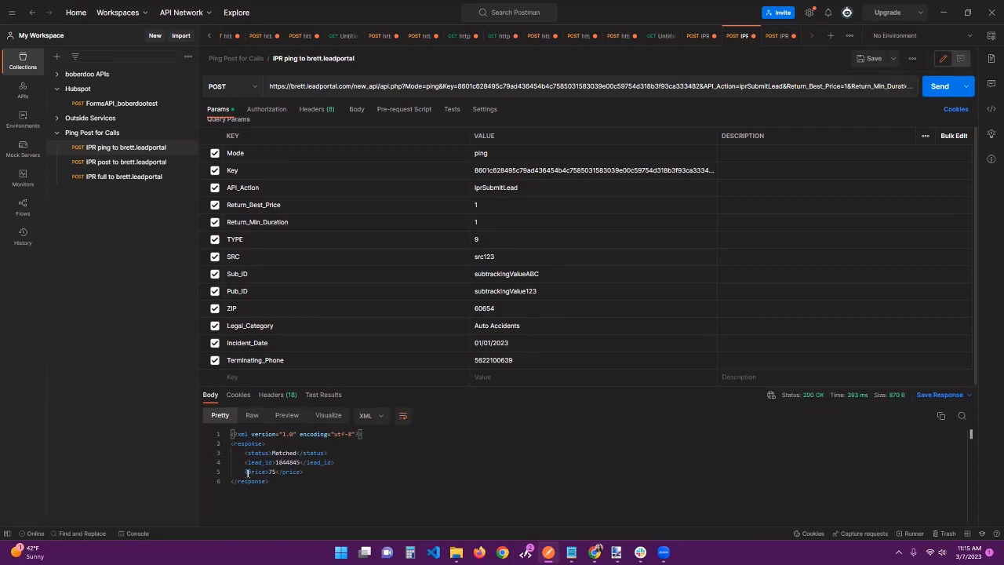
drag(319, 466, 244, 472)
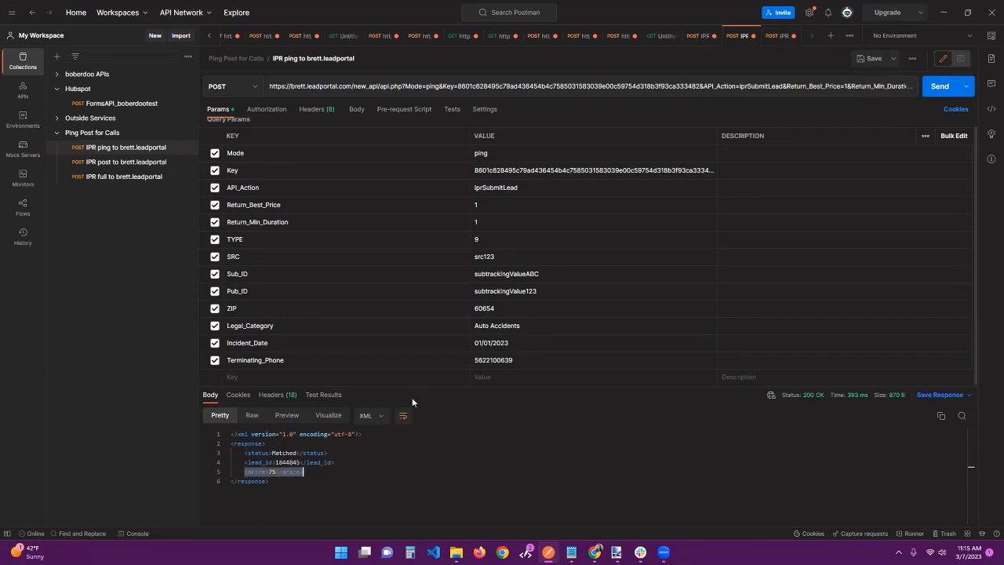
key(ctrl+Return)
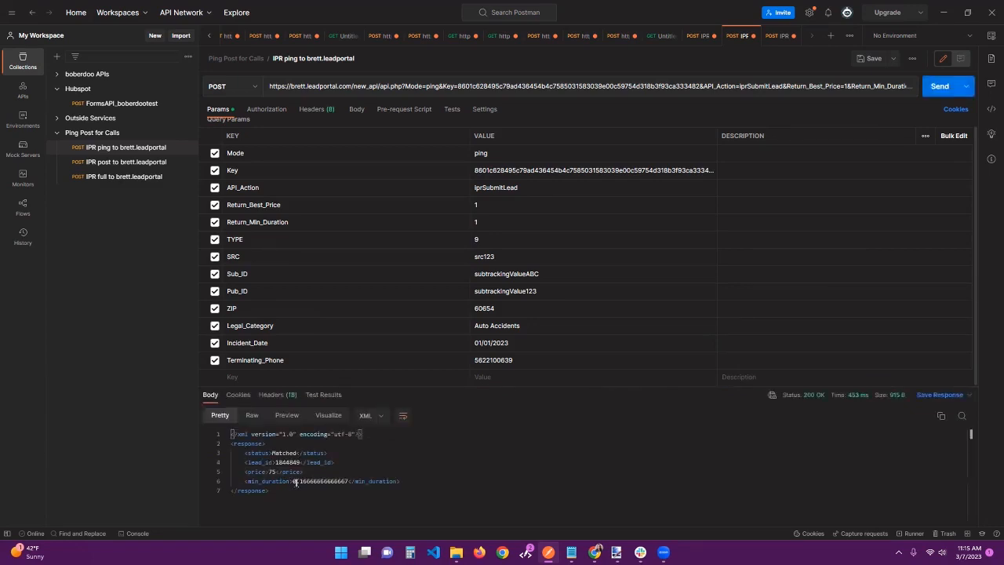
drag(324, 490, 298, 483)
click(307, 475)
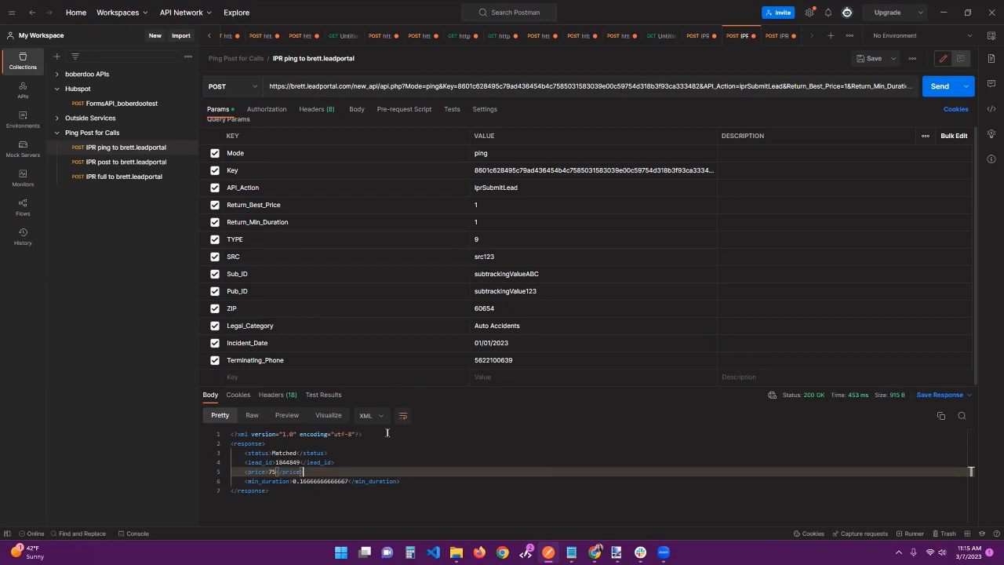
Highlight the price value and the status and lead_id lines in the ping response
double_click(273, 472)
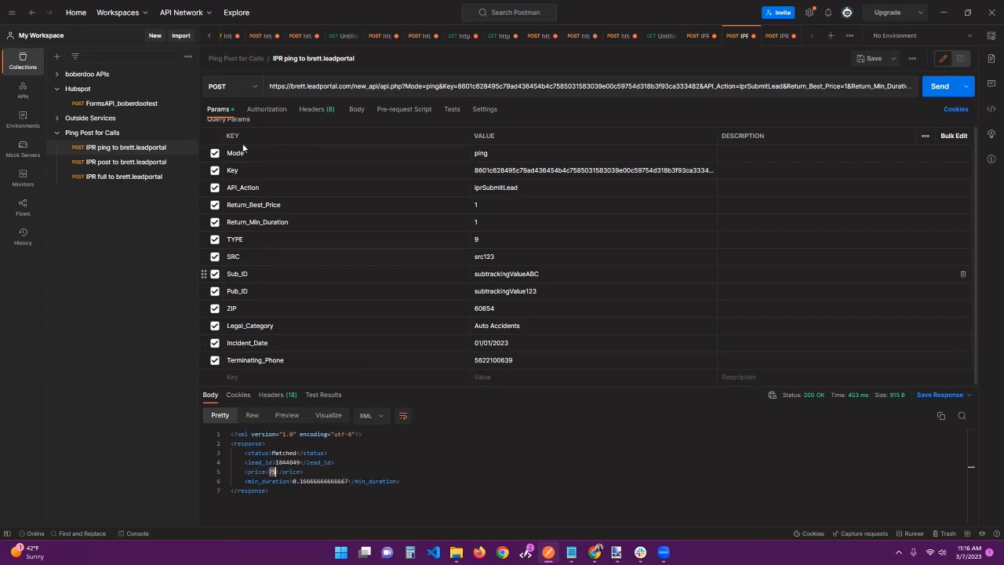
drag(232, 444, 293, 463)
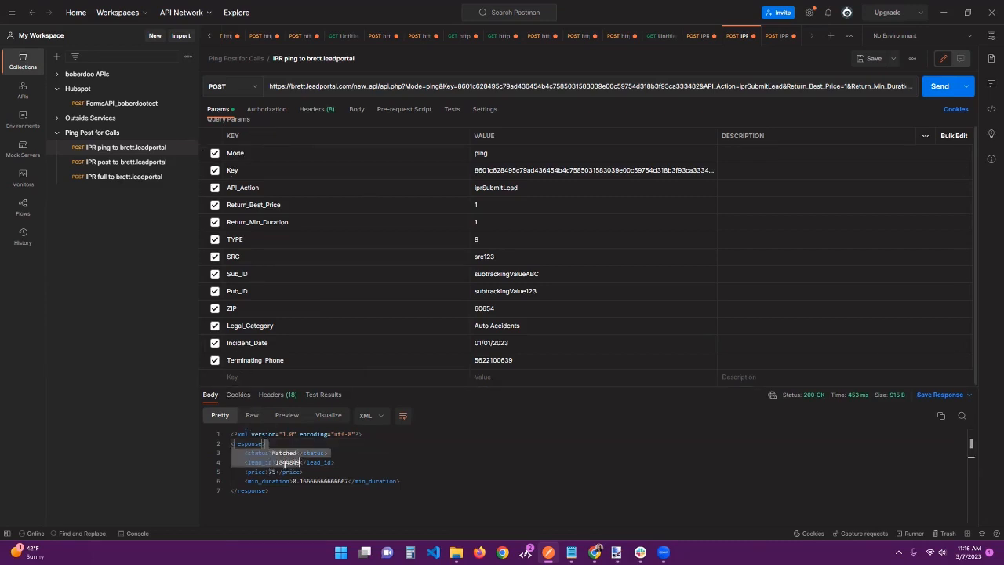
click(292, 462)
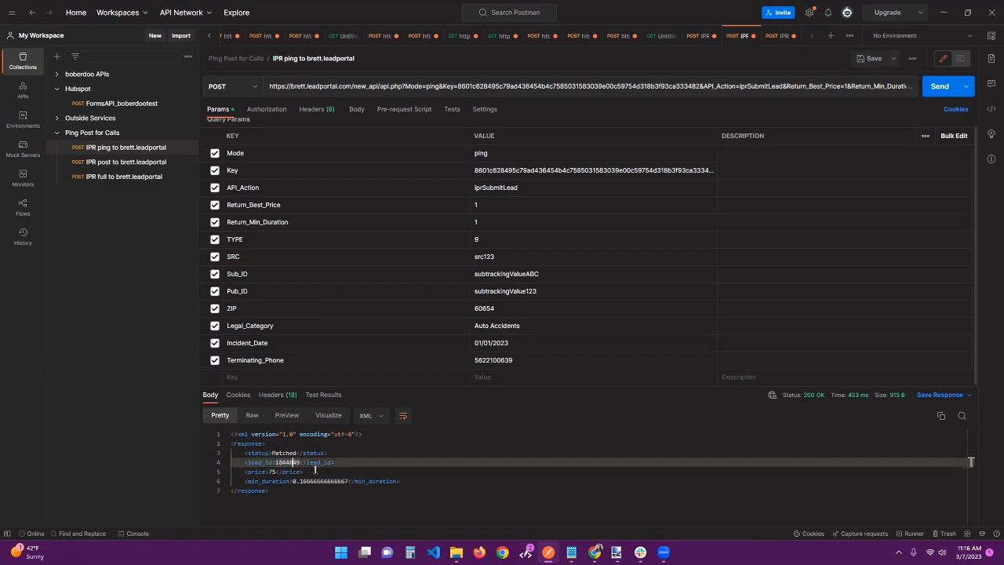
double_click(272, 472)
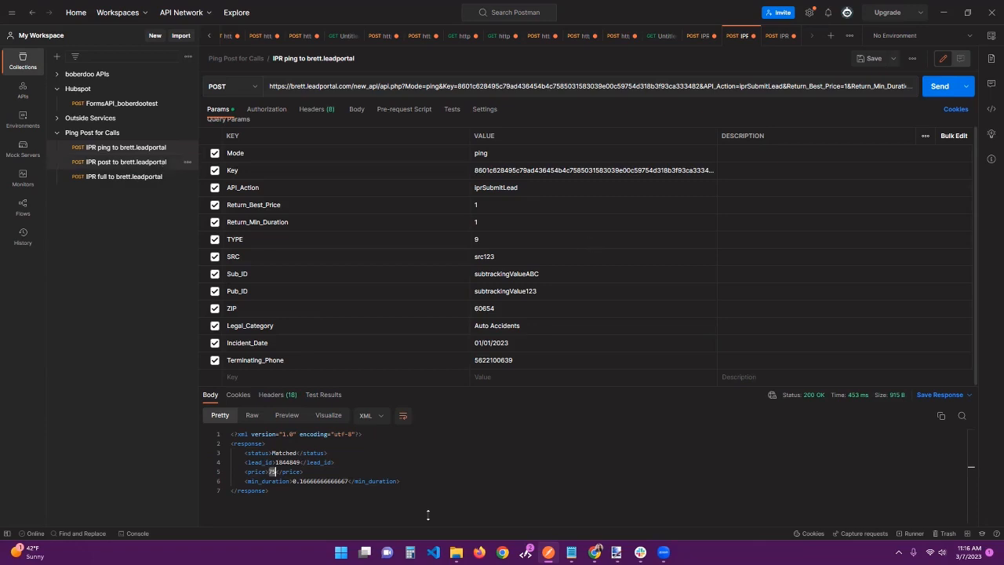
Copy the lead ID from the ping response into the Lead_ID parameter of the IPR post to brett.leadportal request
double_click(286, 462)
key(ctrl+c)
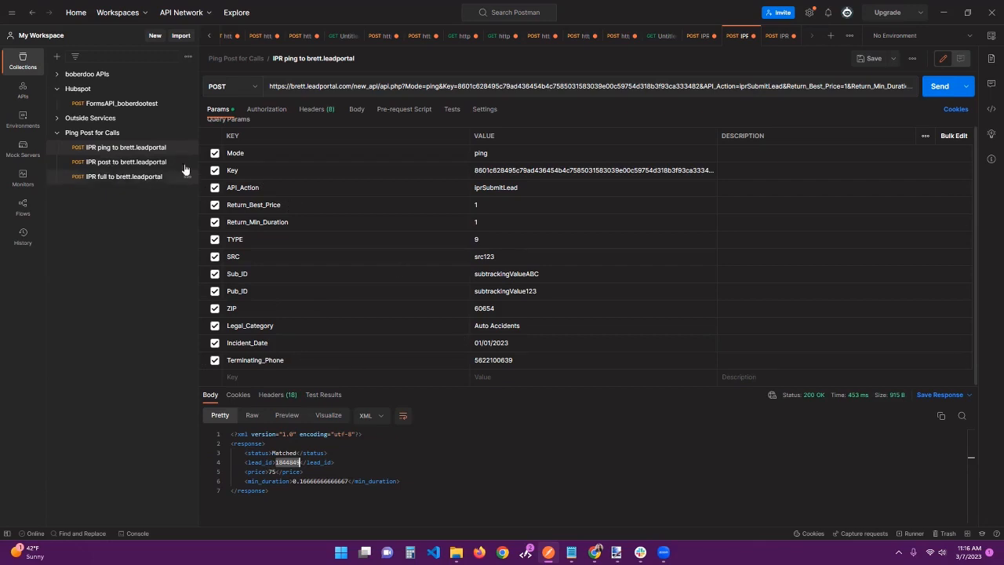
click(126, 162)
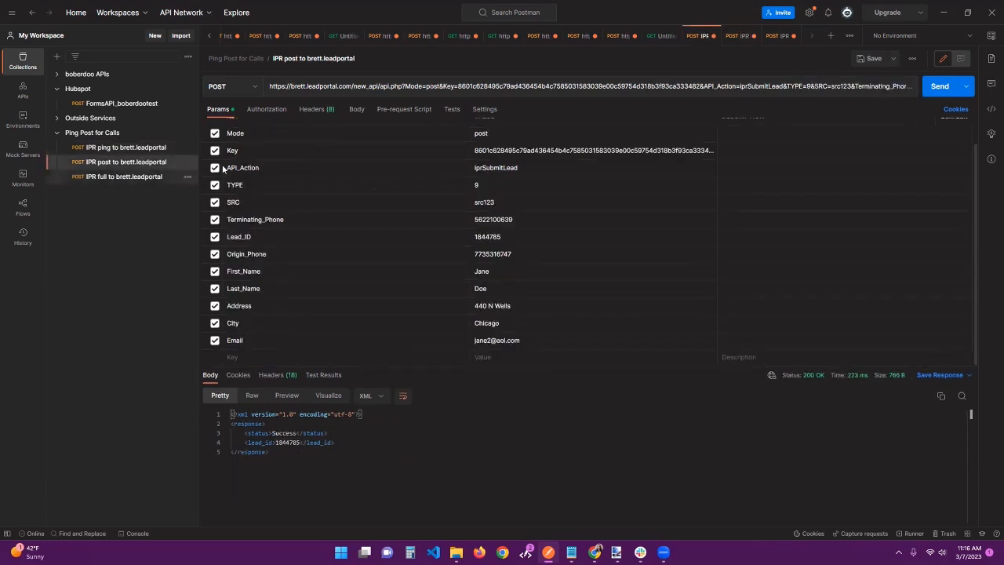
scroll(236, 211, up, 2)
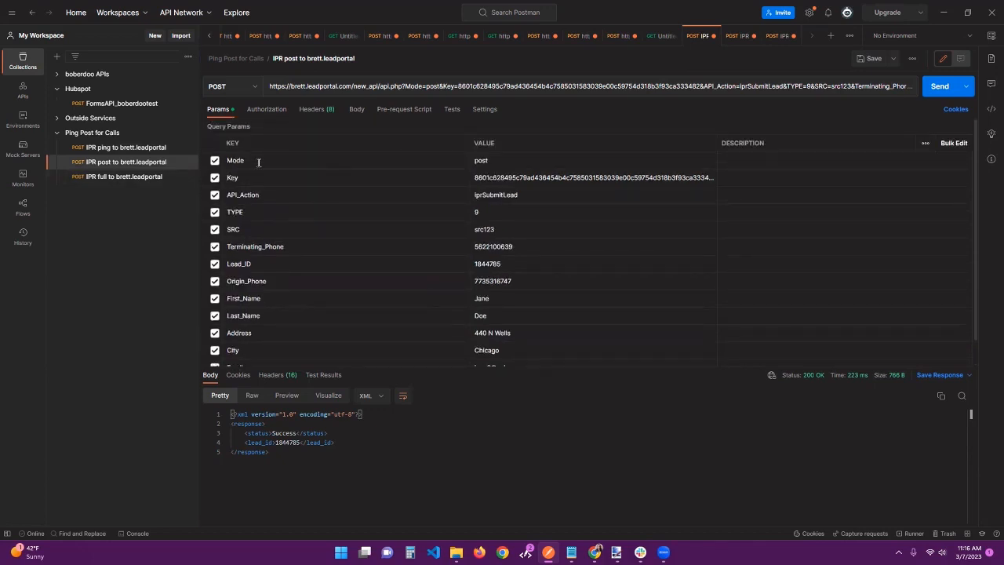
scroll(248, 270, down, 1)
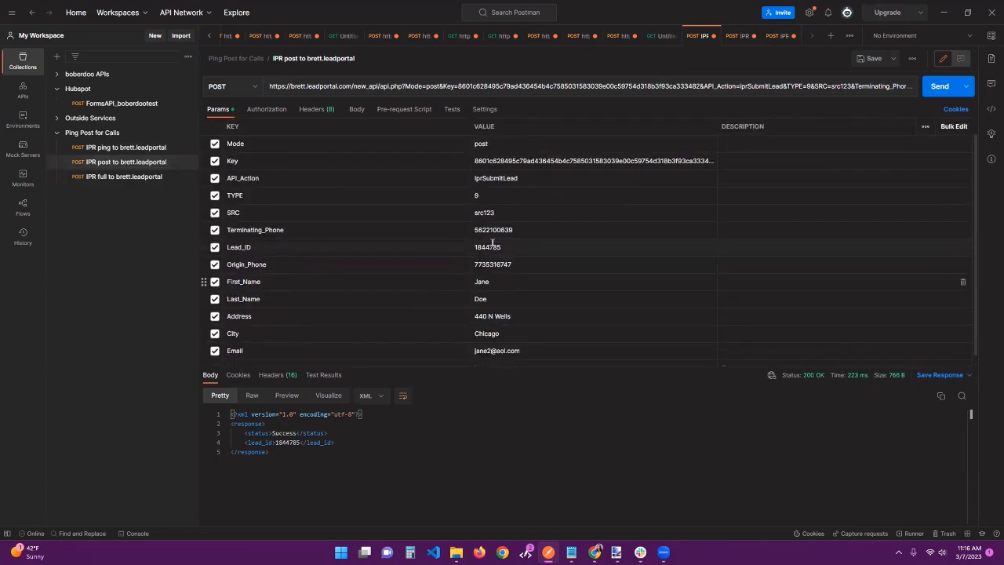
double_click(500, 249)
key(ctrl+v)
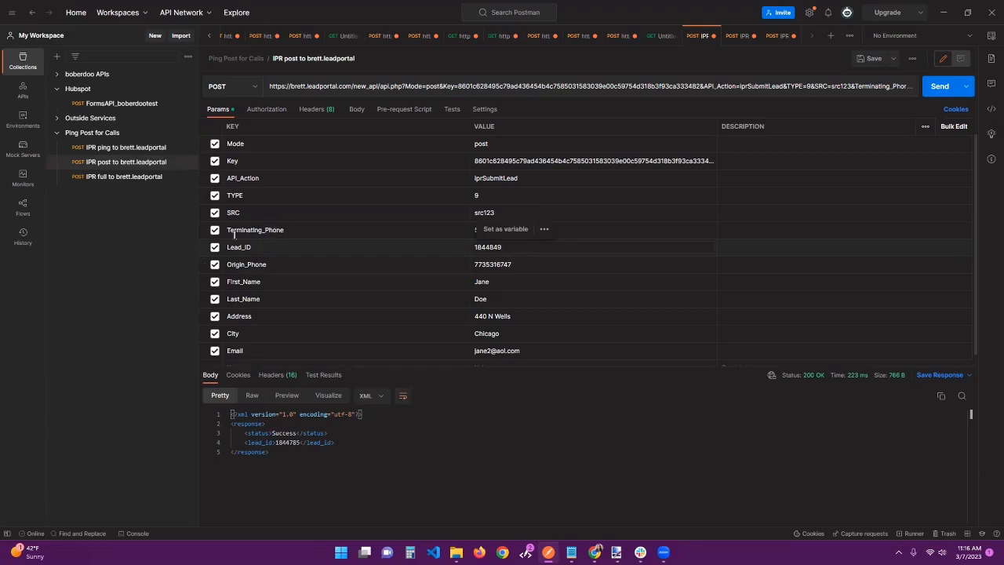
Review the Origin_Phone and First_Name parameters, send the IPR post request, and check the lead_id in its response
scroll(252, 255, down, 1)
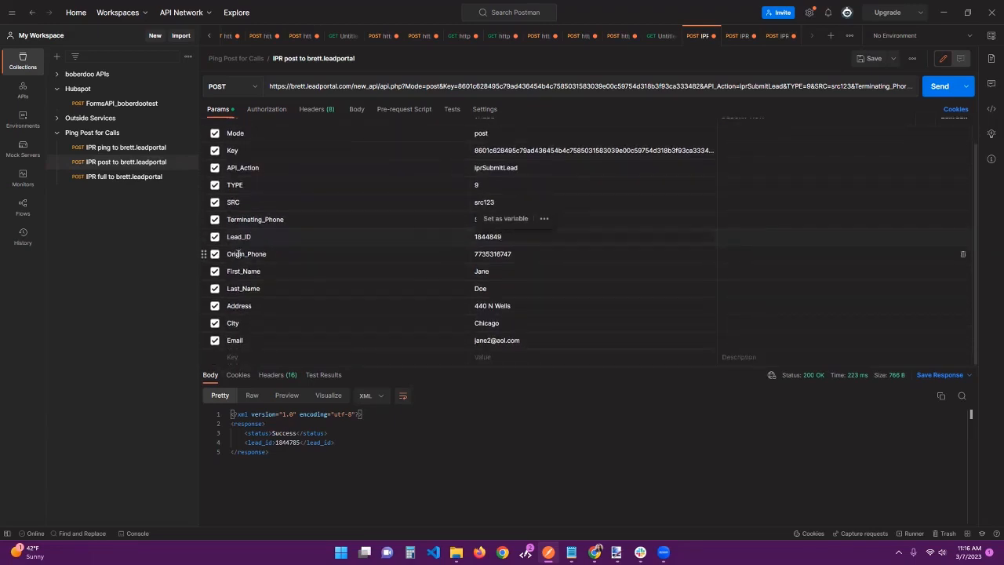
click(495, 255)
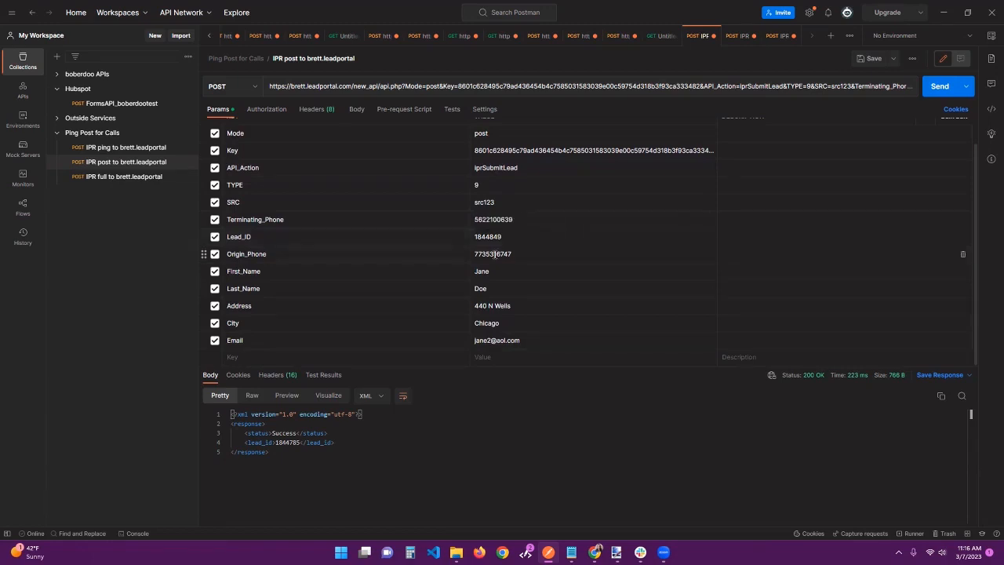
click(243, 270)
key(ctrl+Return)
click(283, 442)
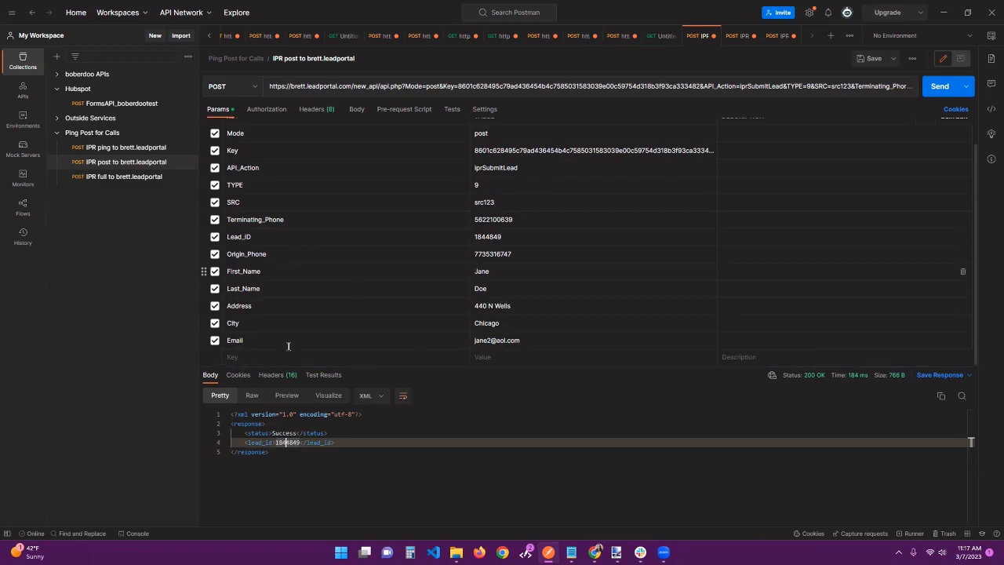
Highlight the Origin_Phone value and the Terminating_Phone parameter with its value in the IPR post request
double_click(492, 254)
double_click(255, 220)
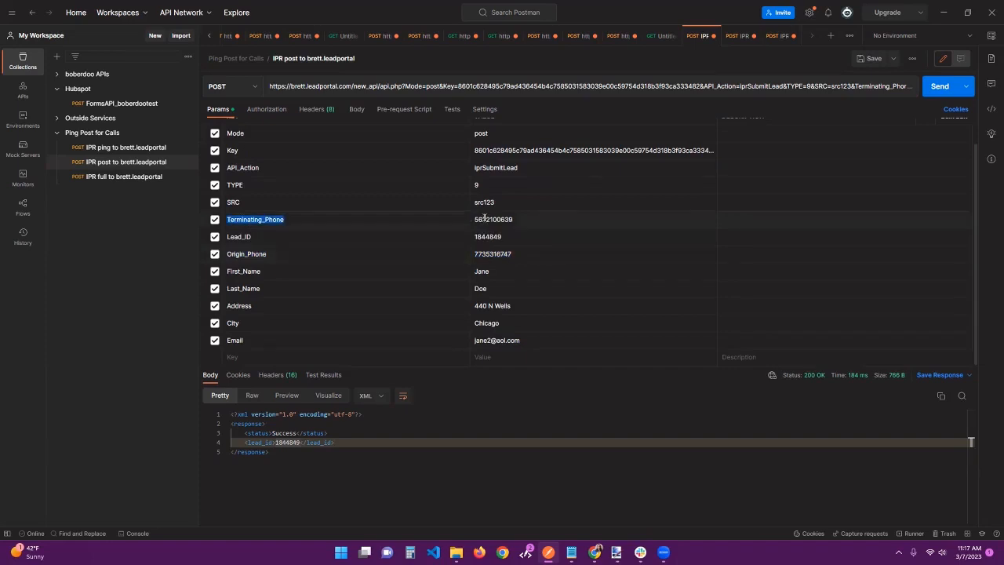
double_click(494, 219)
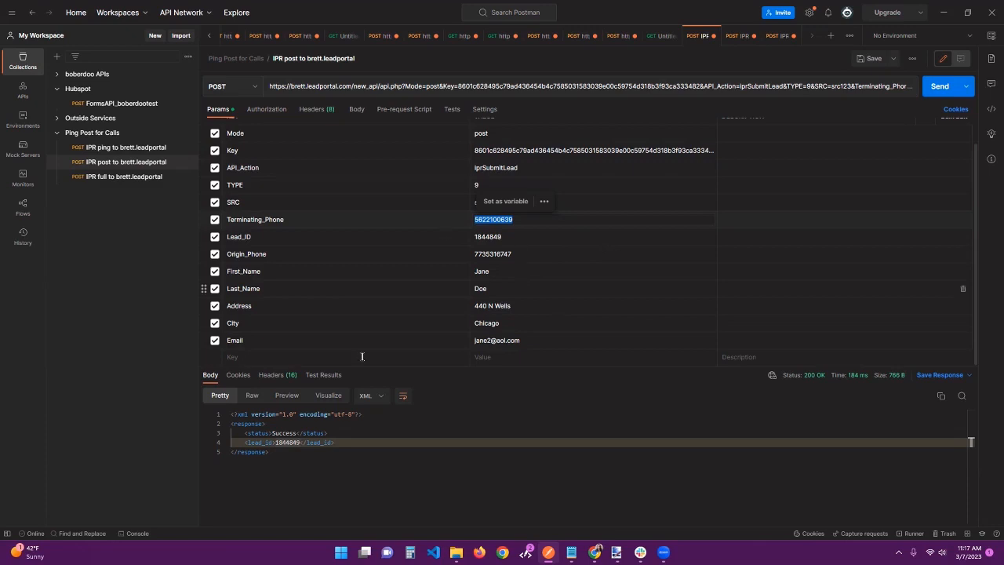
key(alt+Tab)
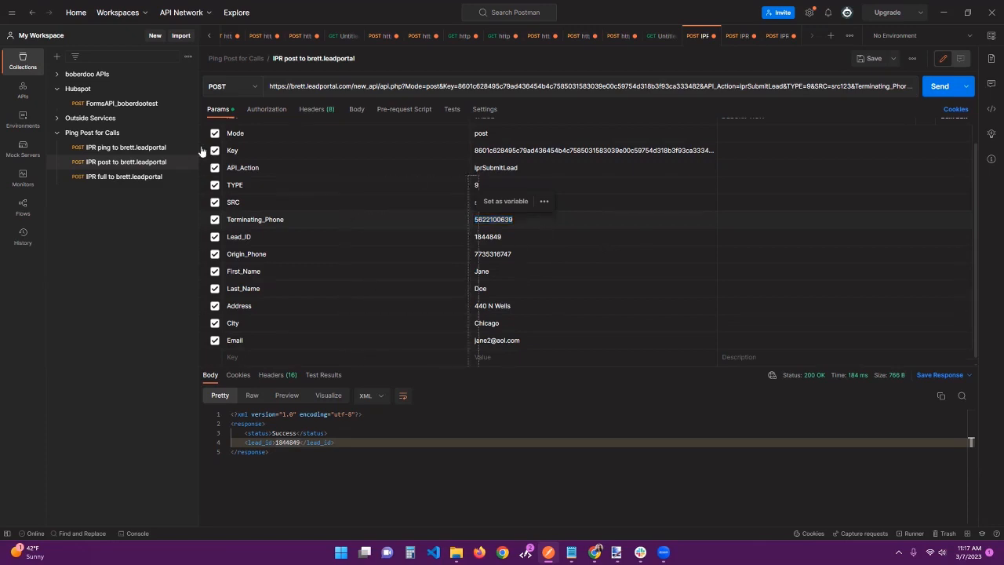
click(659, 245)
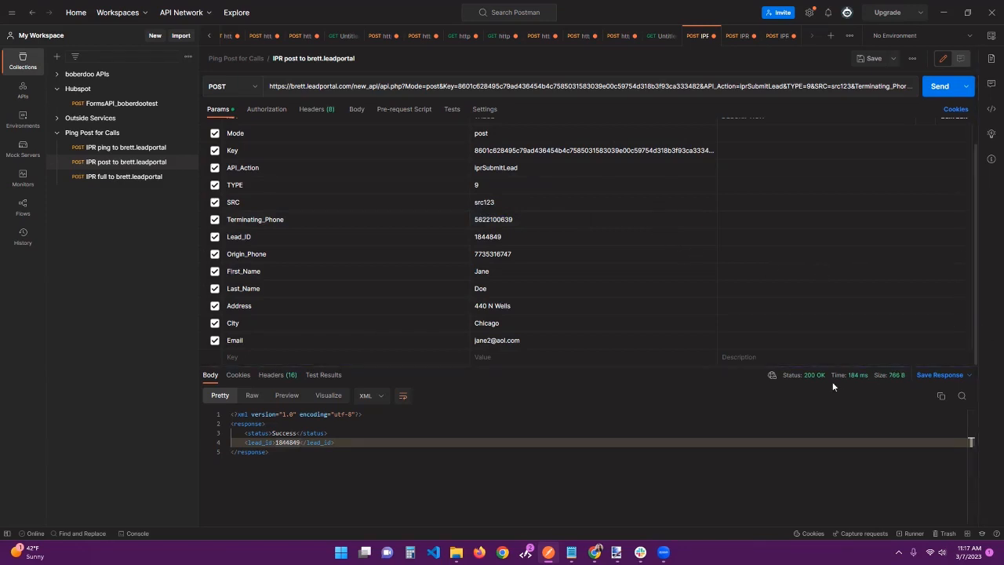
Return to the IPR ping request and highlight the Auto Accidents value of its Legal_Category parameter
mouse_move(819, 384)
key(ctrl+Tab)
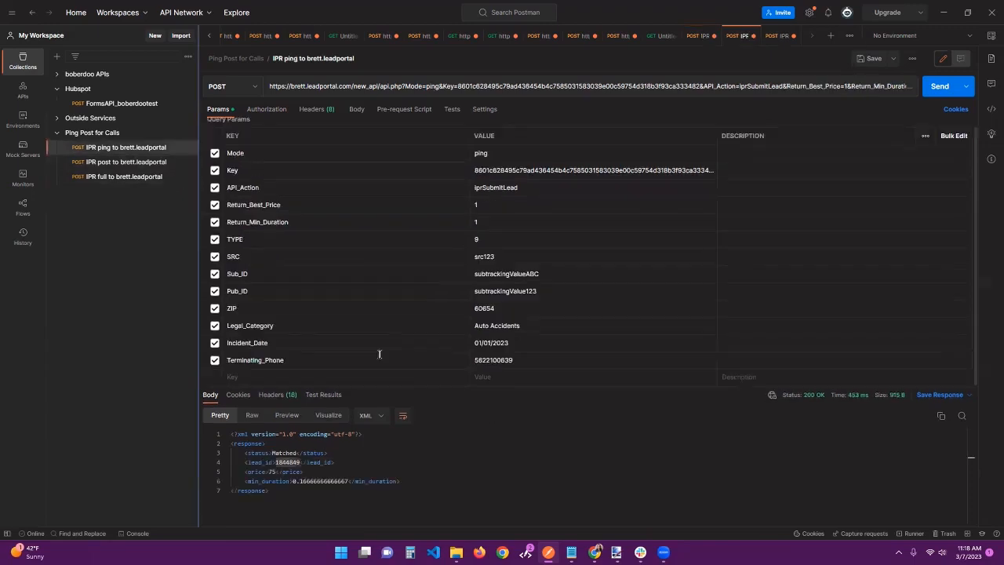
triple_click(530, 325)
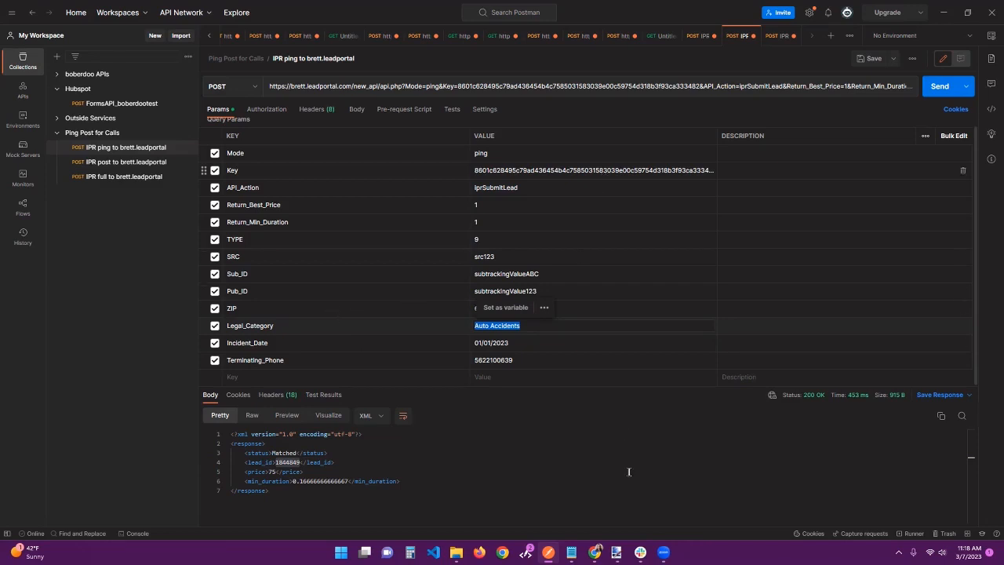
Switch to the lead portal admin site in Chrome and open the list of all inbound phone leads
mouse_move(597, 547)
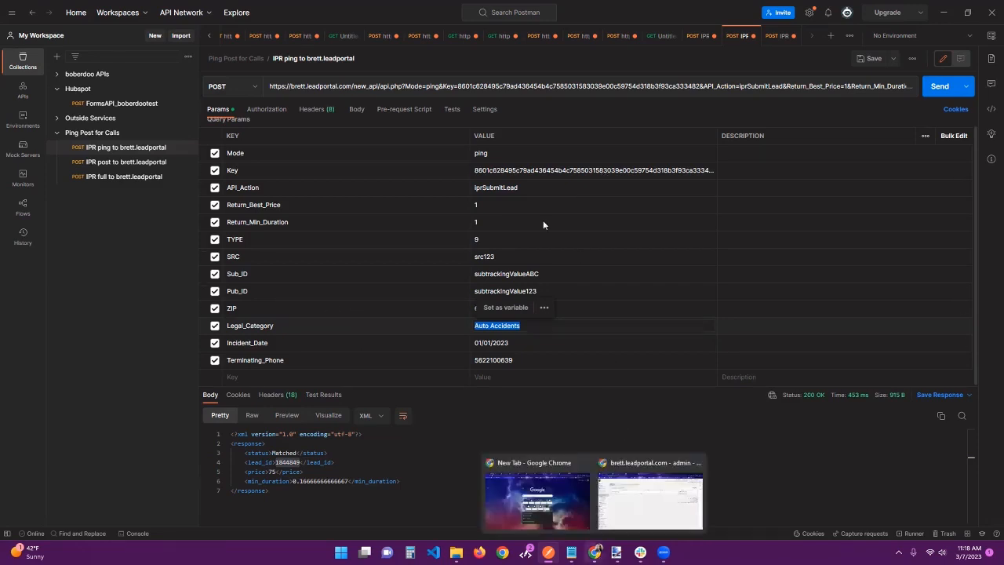
click(650, 500)
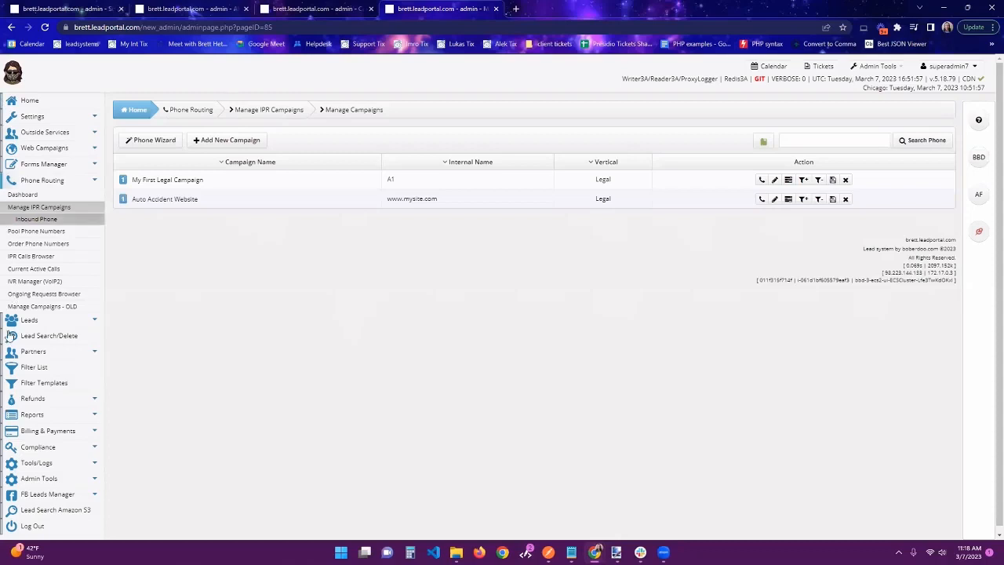
click(45, 325)
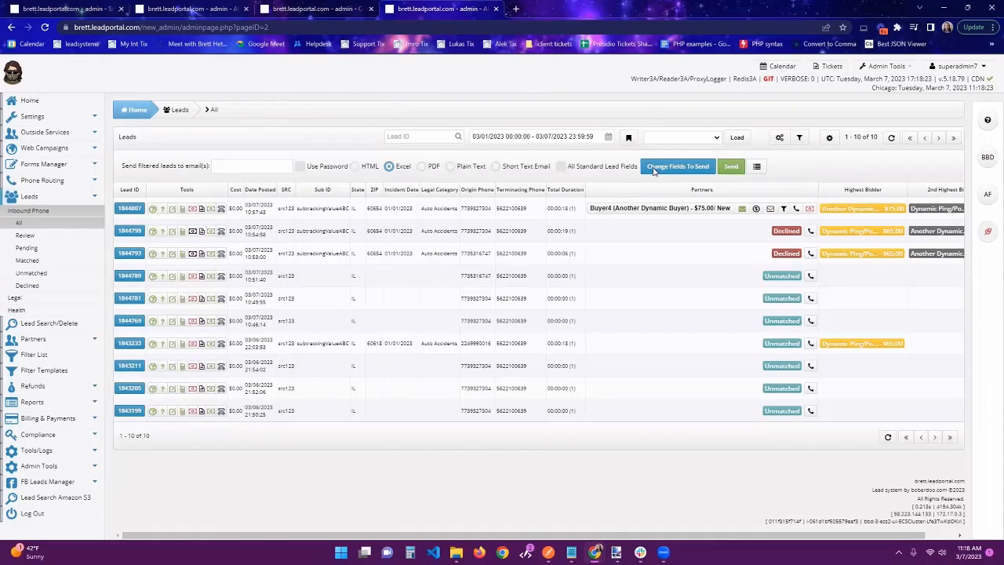
Filter the inbound phone leads by Pings/Posts and look through the filtered list
click(799, 137)
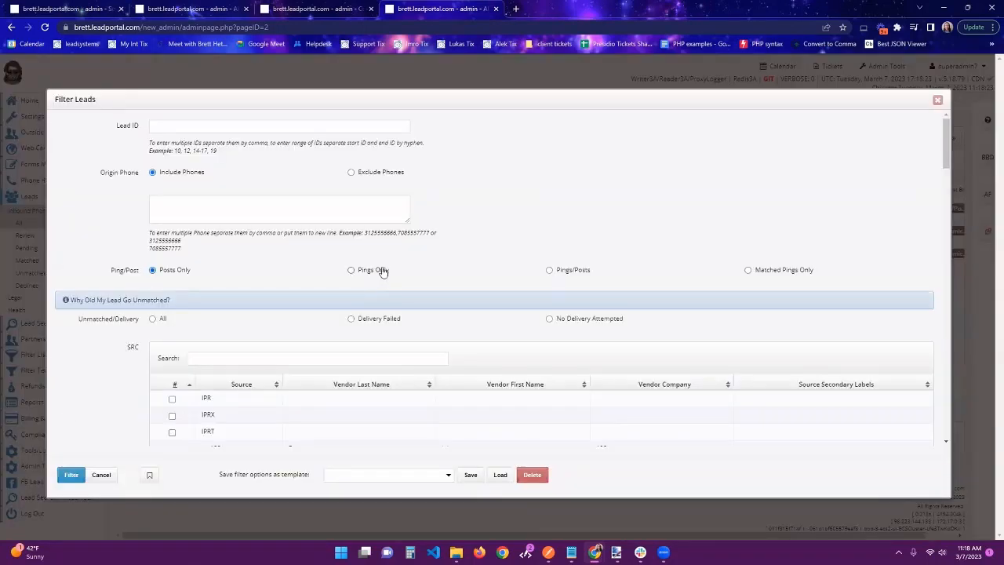
click(559, 267)
click(70, 474)
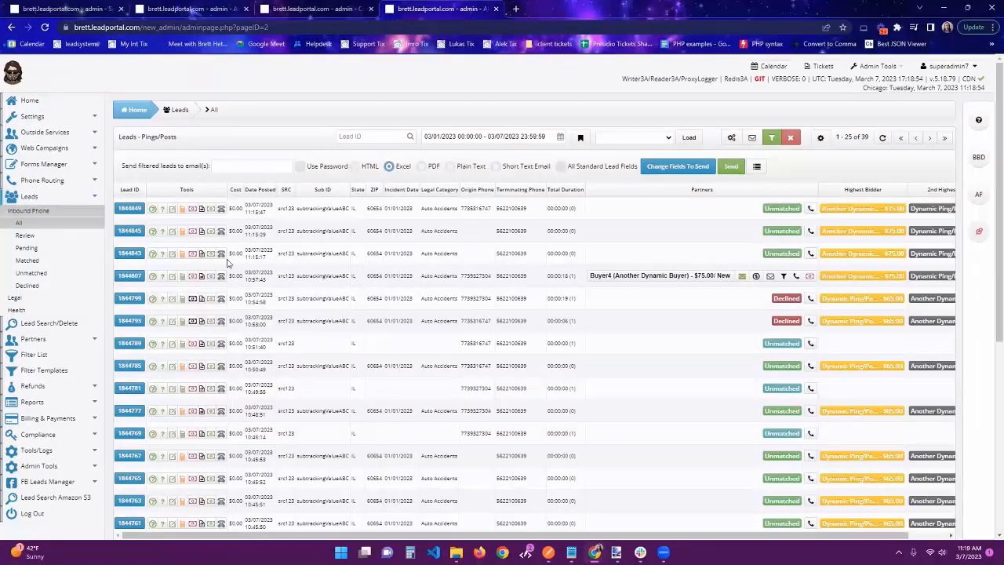
scroll(228, 262, down, 2)
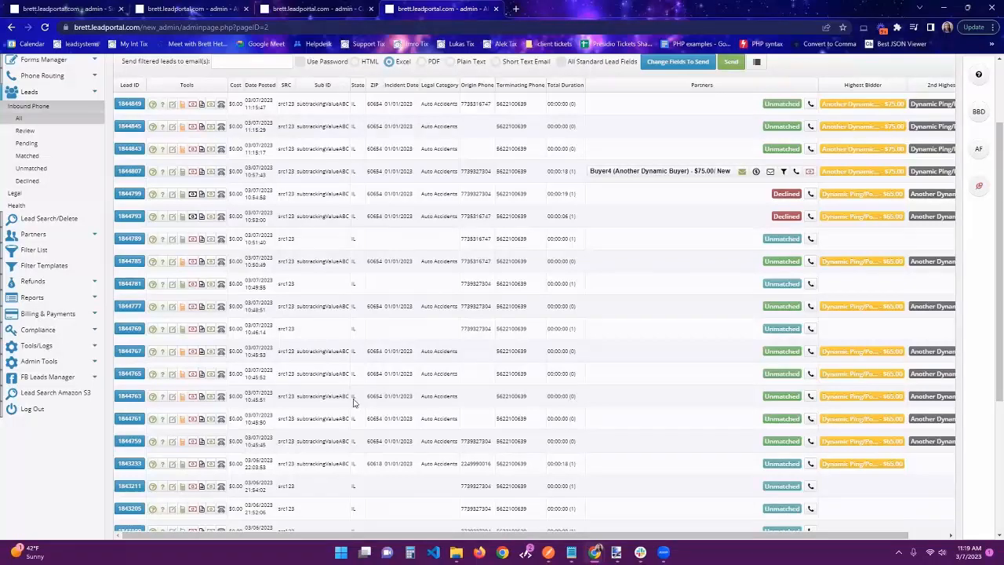
Look through the Pings/Posts leads list and open the lead log of the newest lead
scroll(701, 375, up, 2)
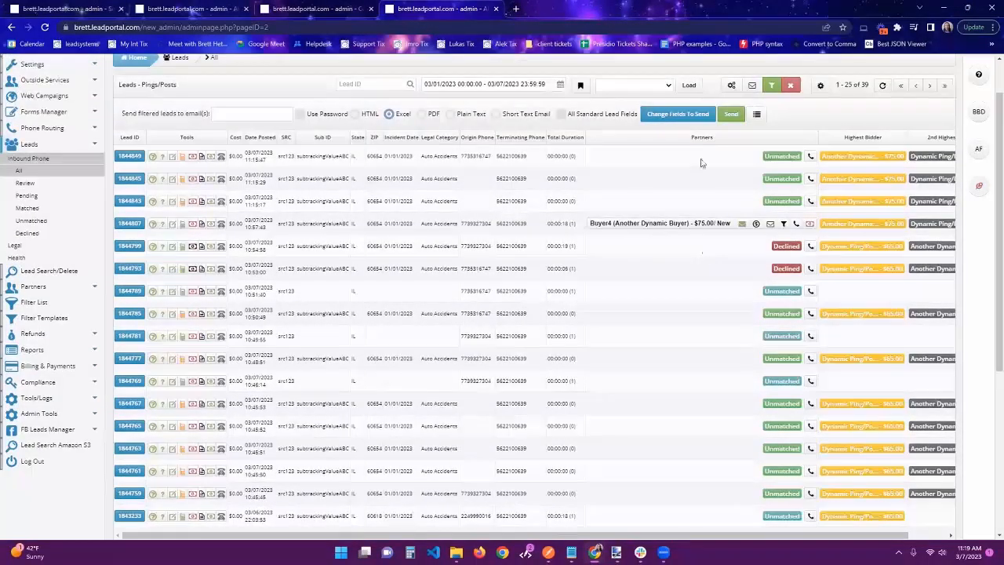
scroll(565, 373, down, 2)
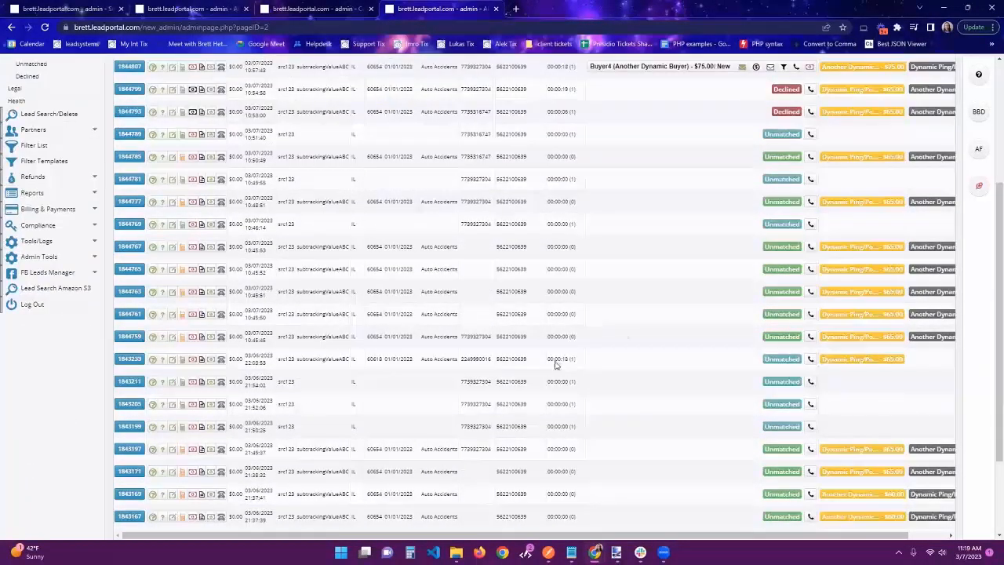
scroll(557, 365, down, 2)
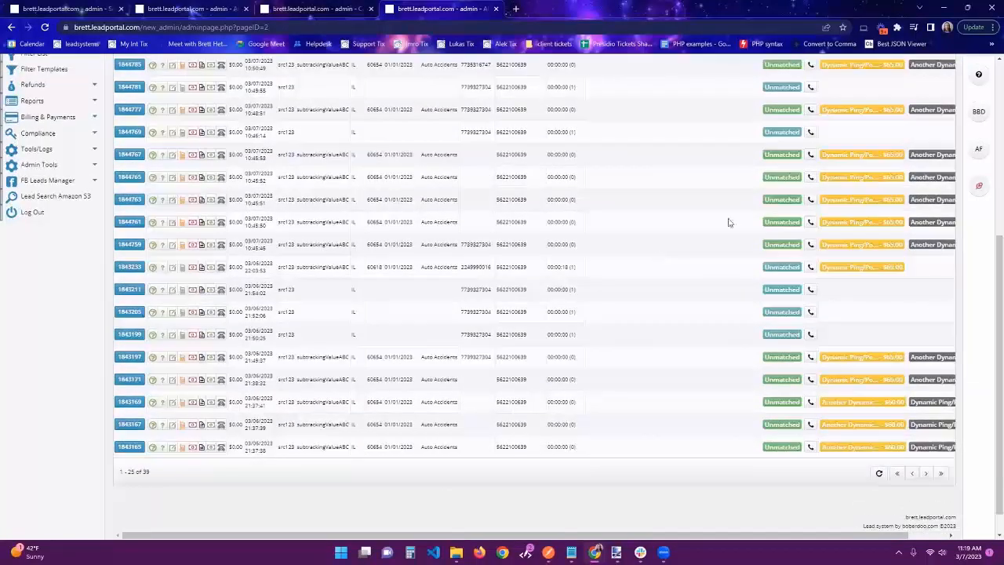
scroll(657, 258, up, 1)
scroll(337, 214, up, 3)
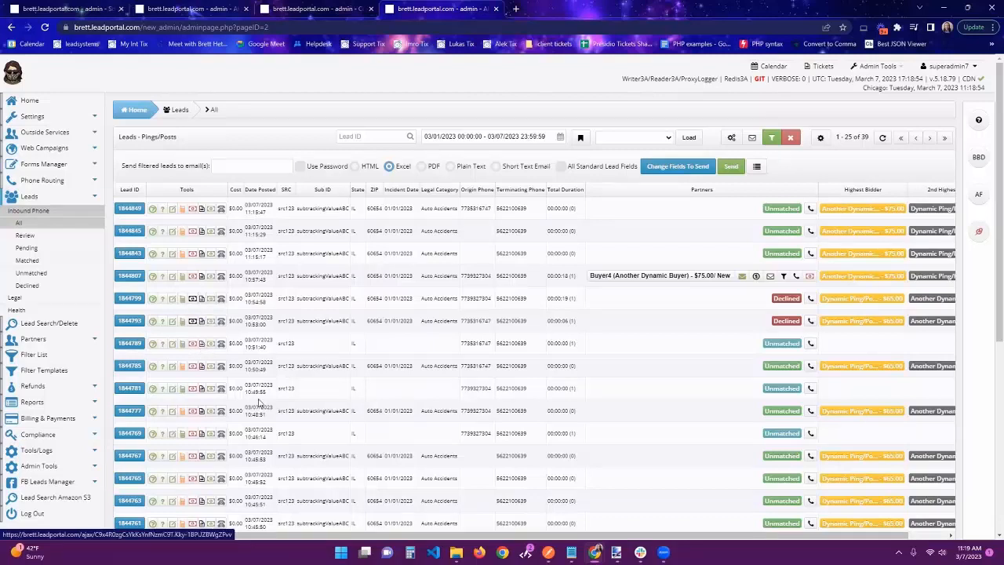
click(203, 210)
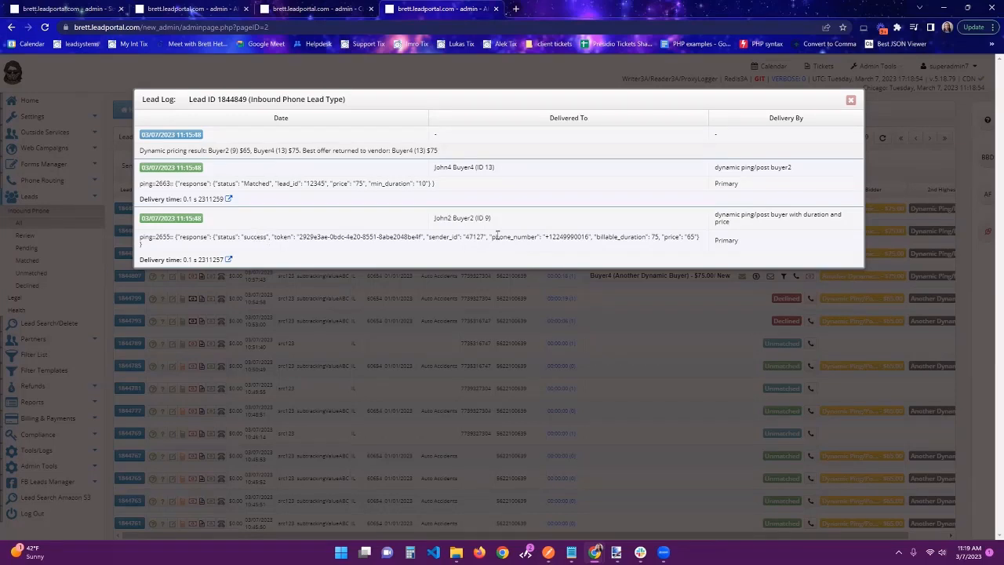
Highlight the phone number, the billable_duration field and the price values in the two buyers' ping responses
drag(536, 237, 648, 237)
click(699, 237)
drag(649, 236, 653, 237)
double_click(569, 235)
double_click(358, 183)
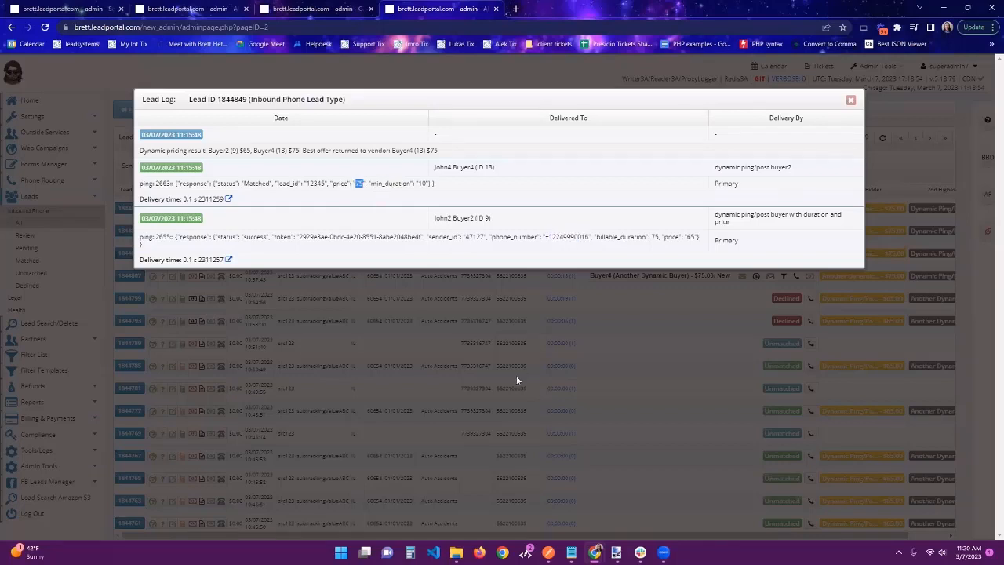
double_click(690, 236)
Highlight the dynamic pricing result with the best offer returned to the vendor, and close the lead log
drag(139, 150, 302, 149)
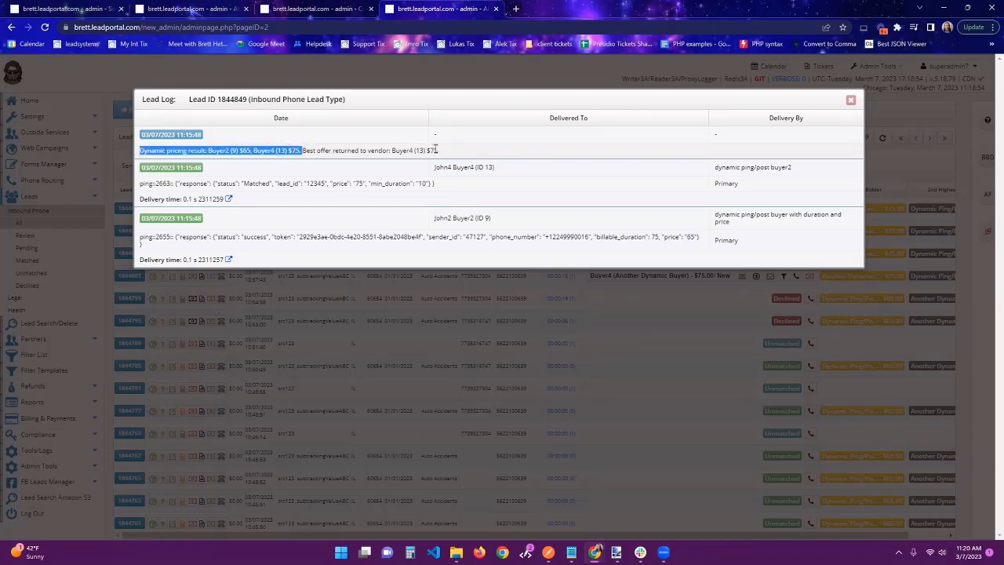
click(531, 166)
double_click(432, 149)
drag(435, 150, 254, 153)
double_click(274, 151)
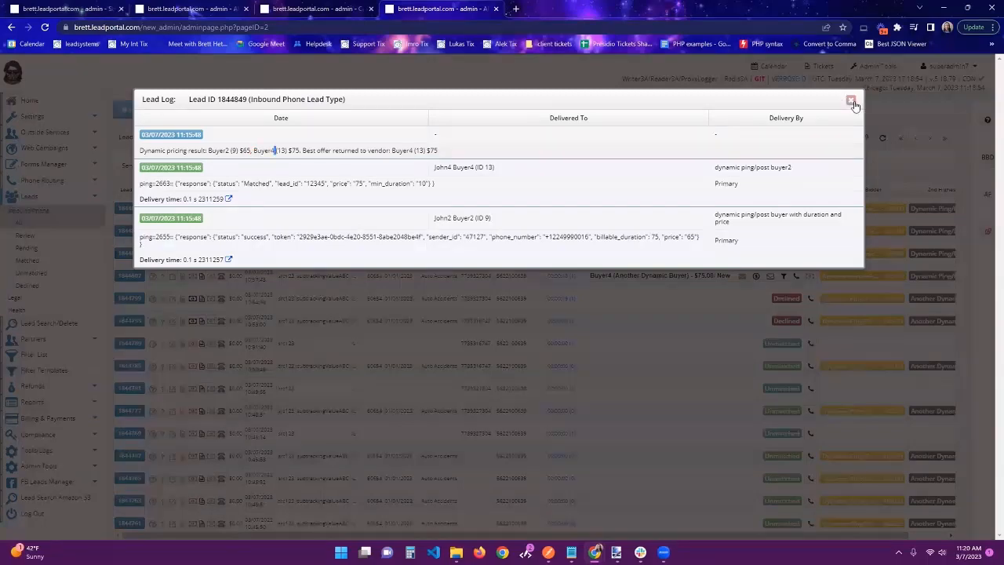
key(Escape)
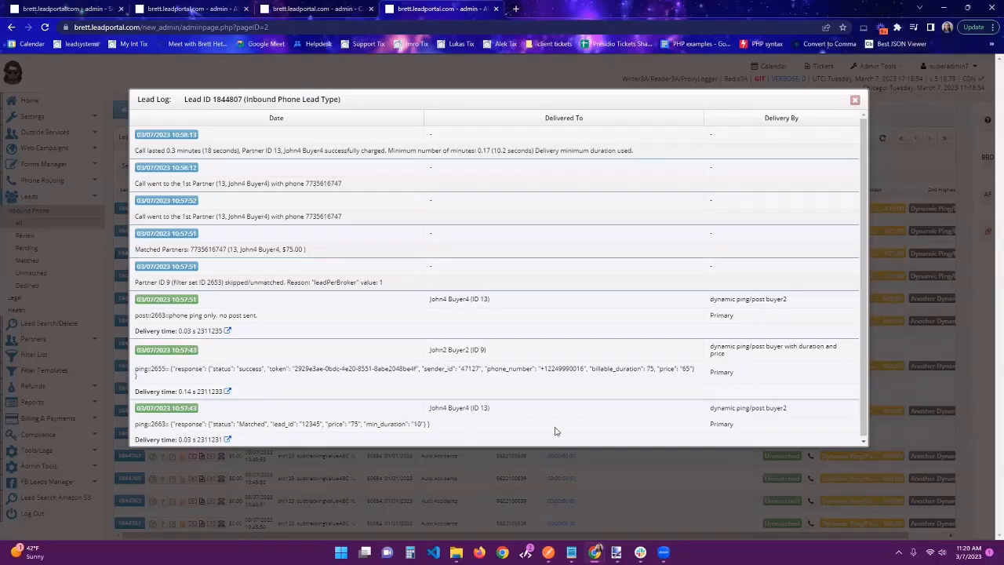
In the log of the lead sold to Buyer4, highlight Buyer2's ping response and the Matched Partners entry
drag(205, 368, 568, 373)
click(554, 367)
drag(135, 250, 342, 273)
click(184, 242)
Highlight the log entries on routing the call to the first partner and on the call's length and minimum duration
drag(144, 217, 228, 218)
click(247, 217)
double_click(323, 214)
drag(171, 151, 176, 151)
drag(493, 150, 635, 146)
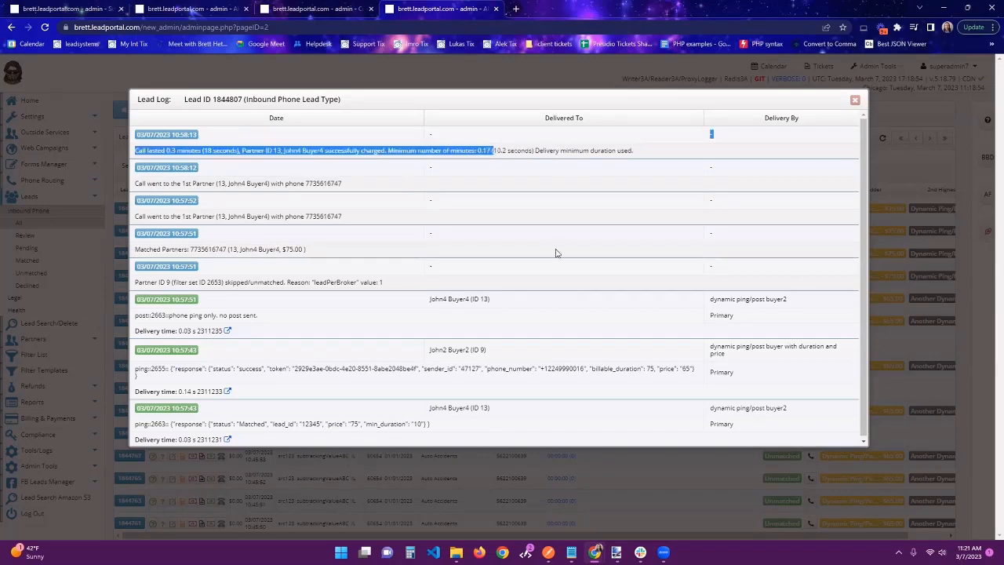
Highlight the min_duration field and its value in Buyer4's ping response, and close the lead log
double_click(389, 423)
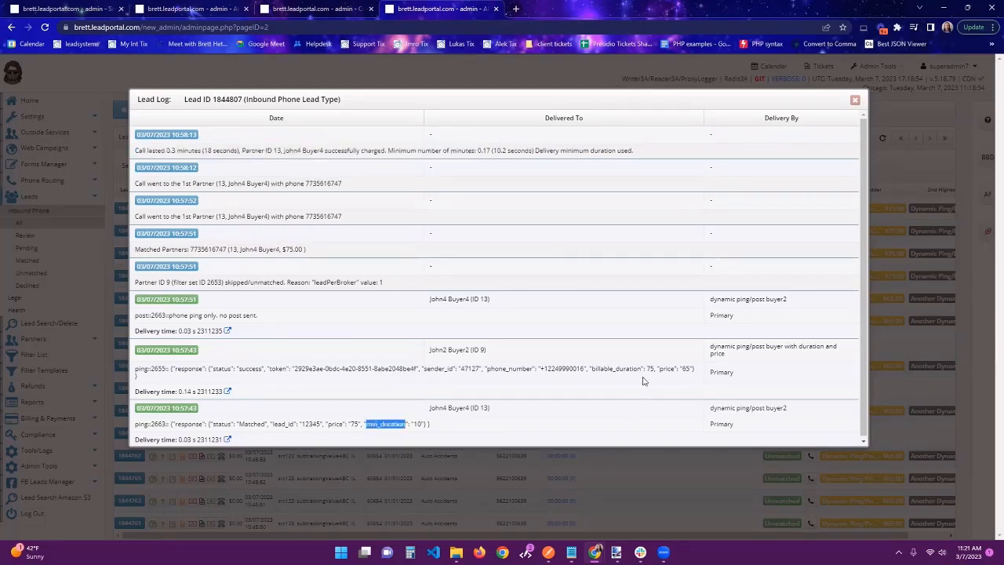
double_click(418, 424)
key(Escape)
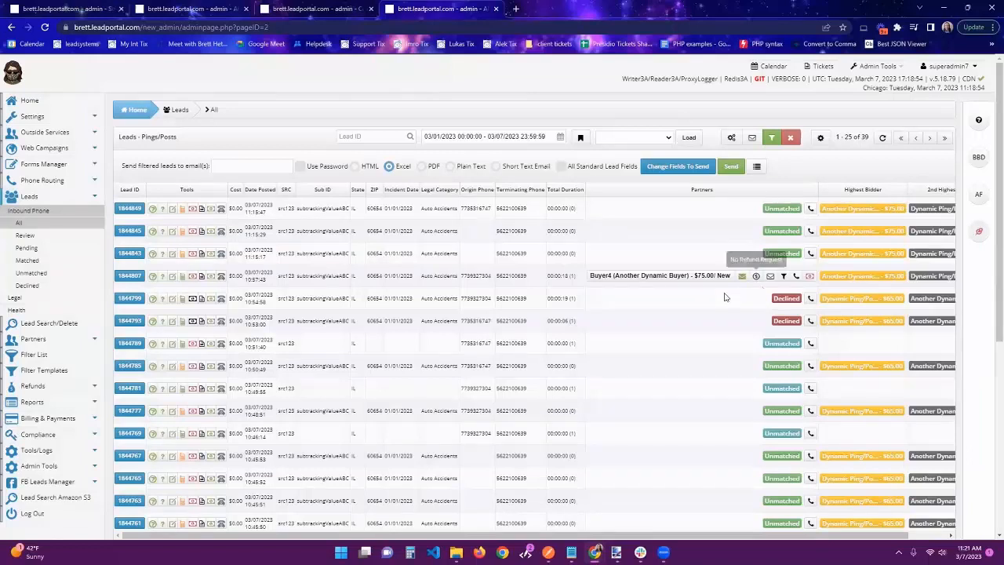
Open the log of the declined lead posted at 10:54:58, highlight its call duration and minimum duration entry, and close the log
click(202, 300)
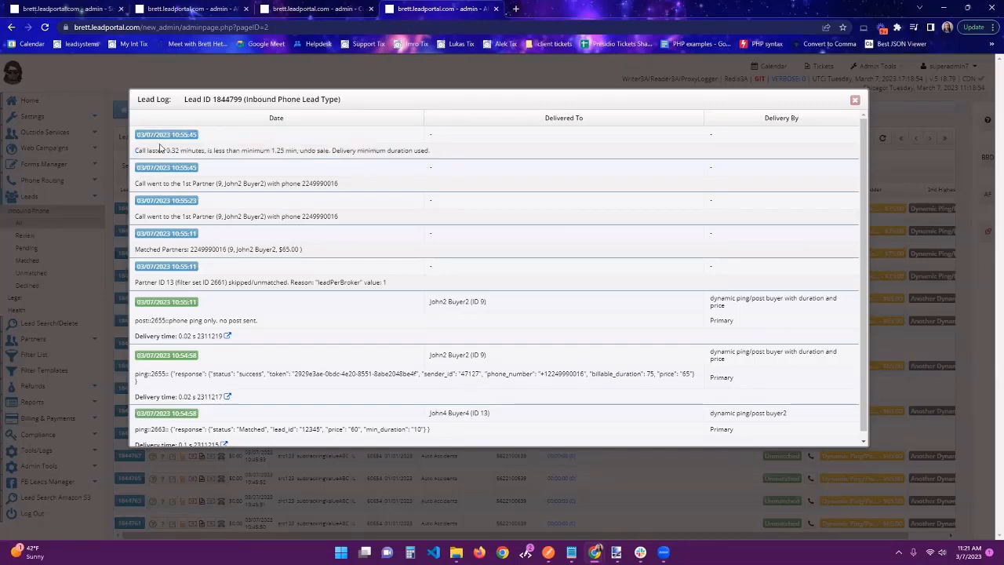
drag(137, 151, 282, 150)
click(372, 159)
drag(342, 150, 408, 170)
click(222, 188)
key(Escape)
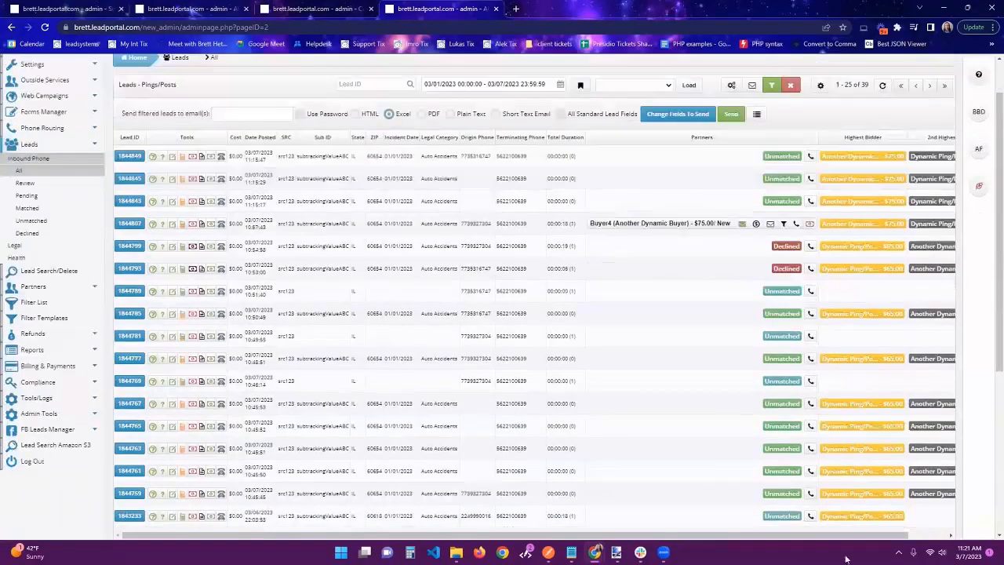
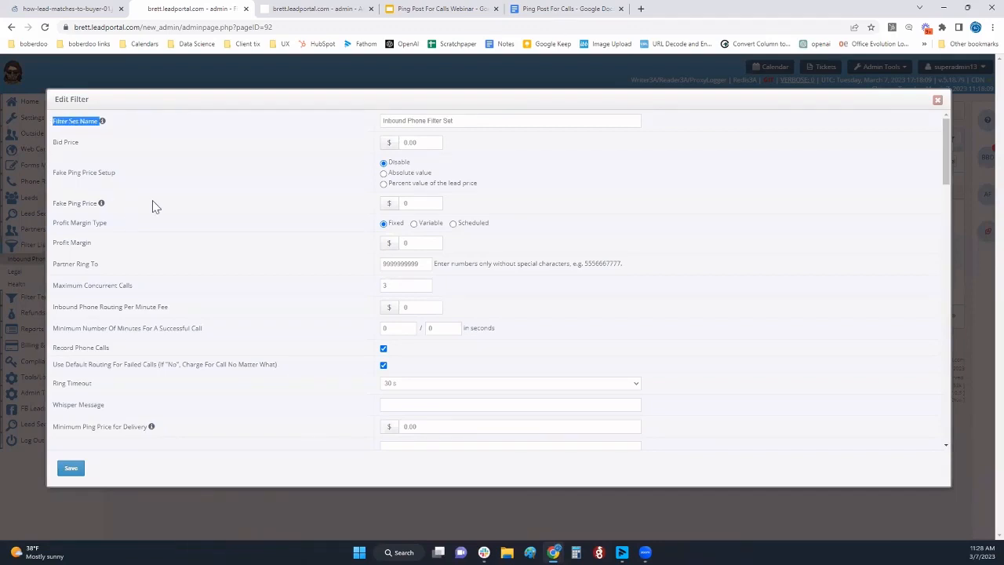
In the inbound phone filter set, highlight the Profit Margin Type, Partner Ring To and Minimum Number Of Minutes For A Successful Call labels
click(96, 172)
triple_click(110, 222)
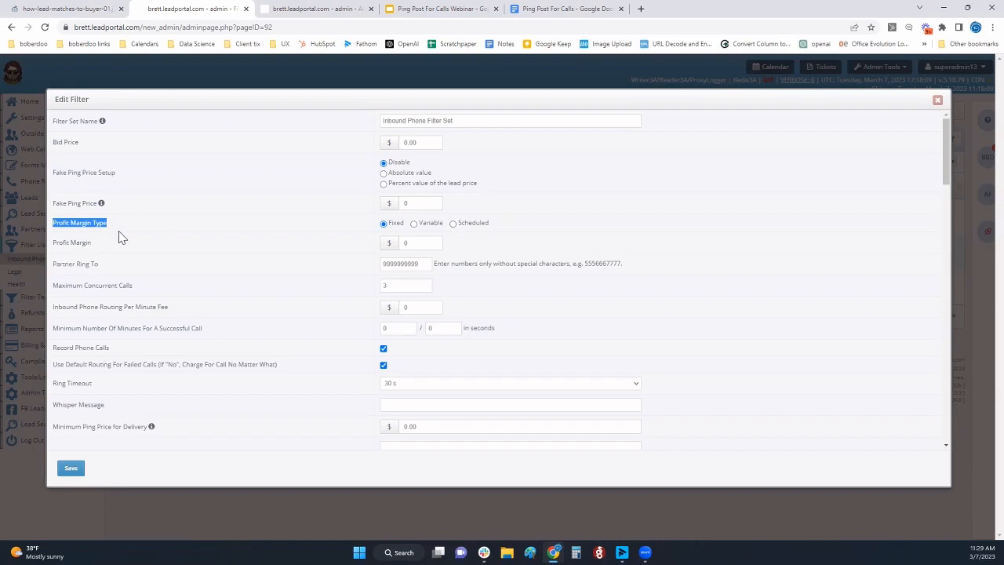
triple_click(82, 267)
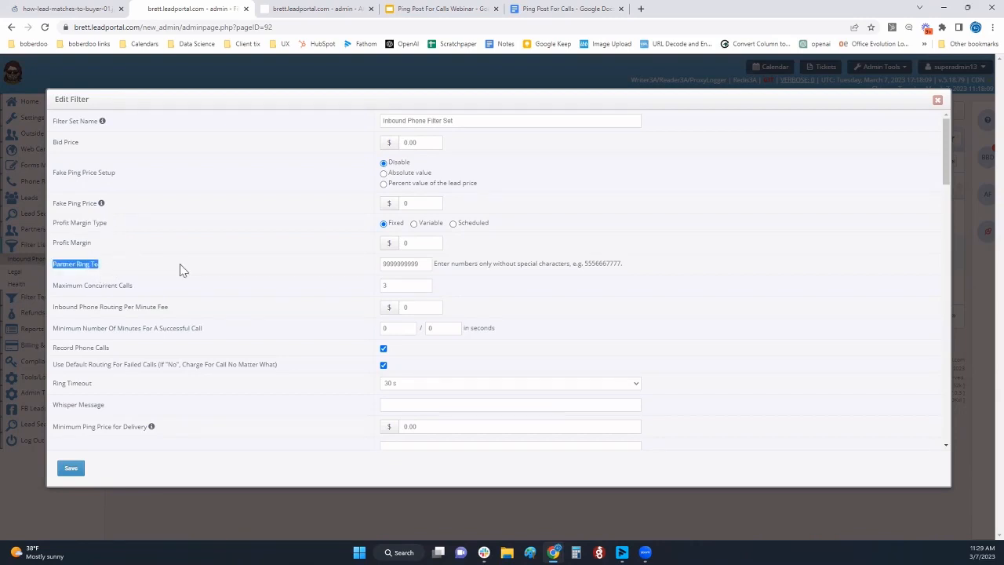
scroll(205, 298, down, 2)
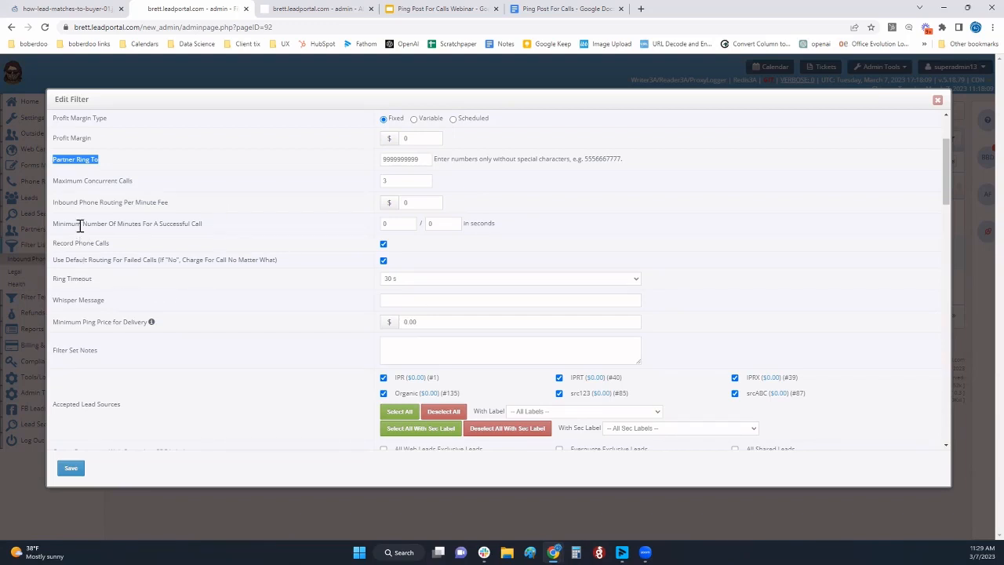
drag(80, 224, 269, 221)
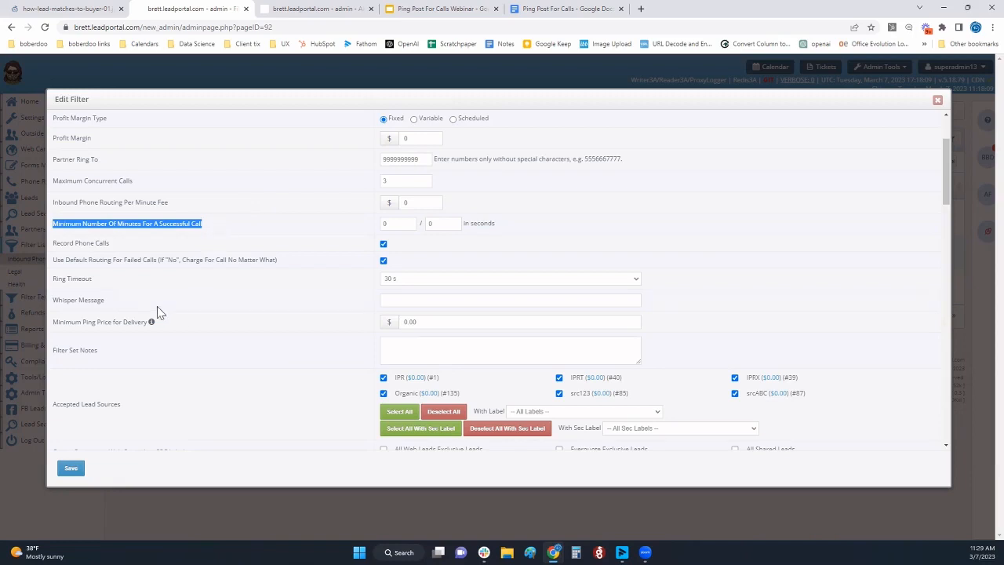
Set the filter set's Ring Timeout to no timeout
click(86, 279)
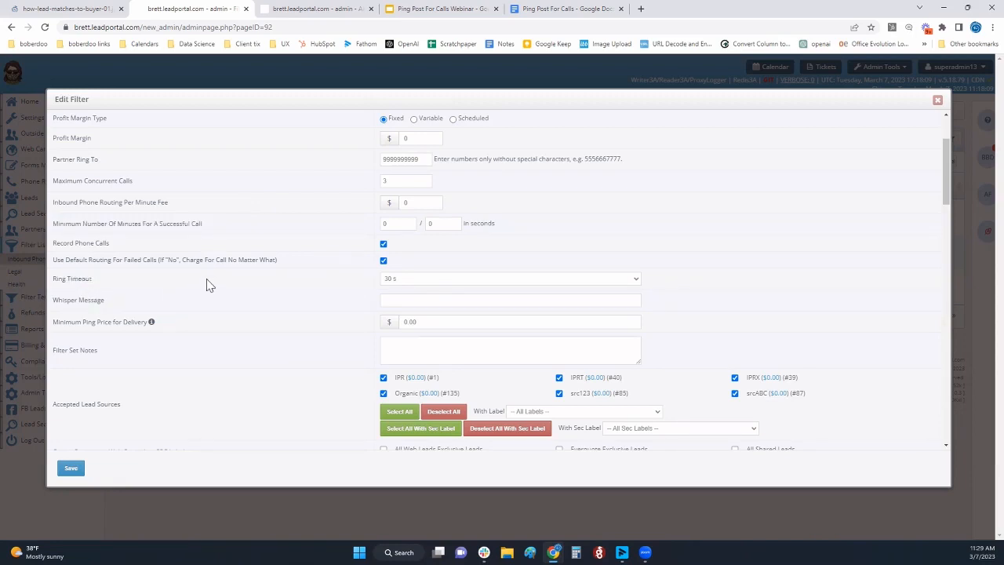
click(406, 283)
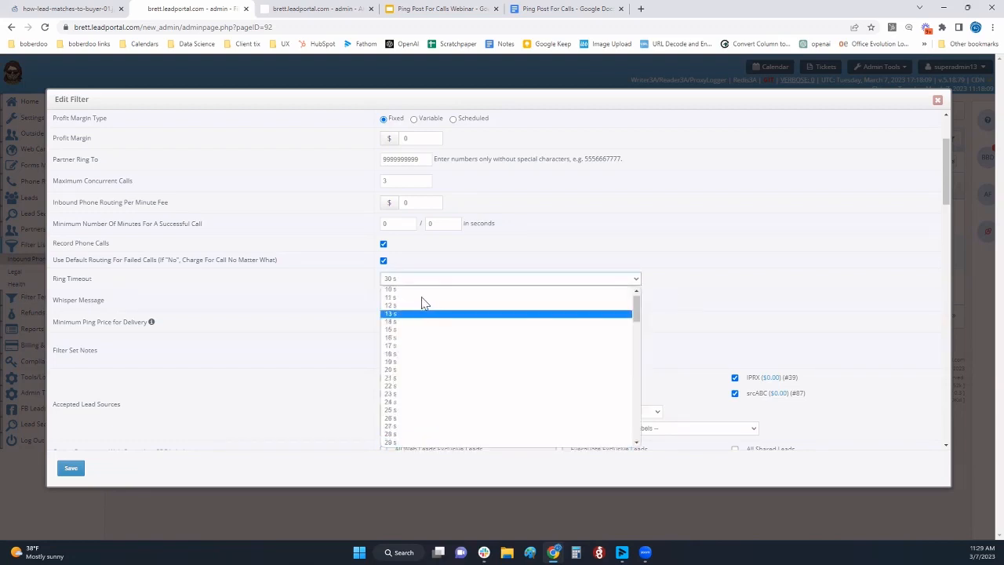
scroll(422, 298, up, 1)
click(418, 292)
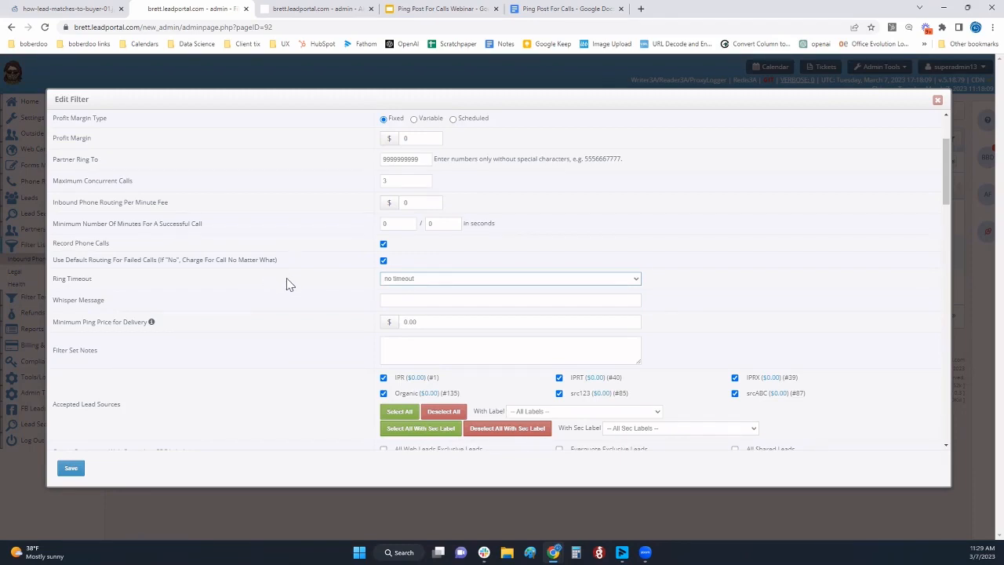
Highlight the filter set's Accepted Lead Sources and Lead Delivery Setup labels
scroll(298, 306, down, 3)
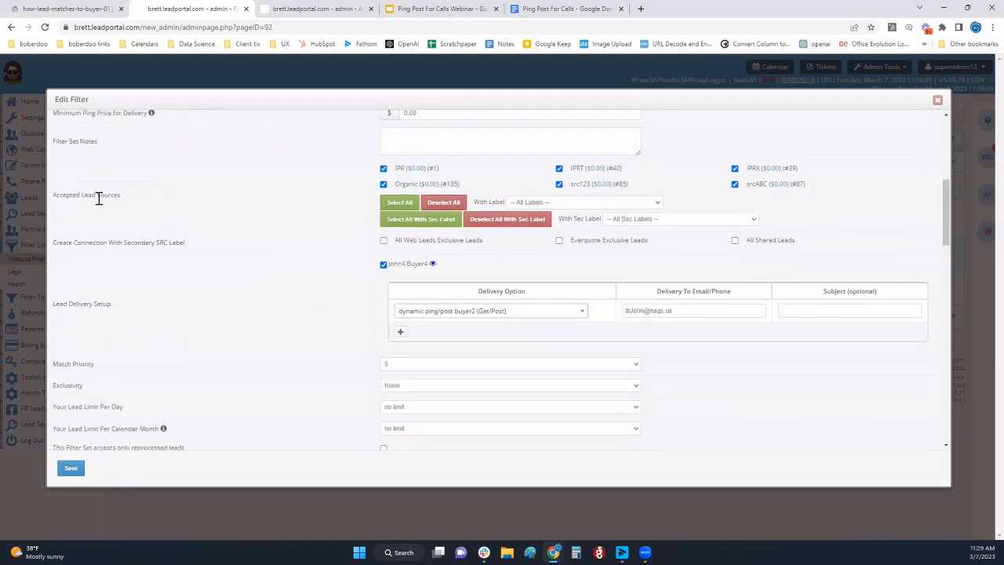
double_click(96, 198)
scroll(235, 243, down, 2)
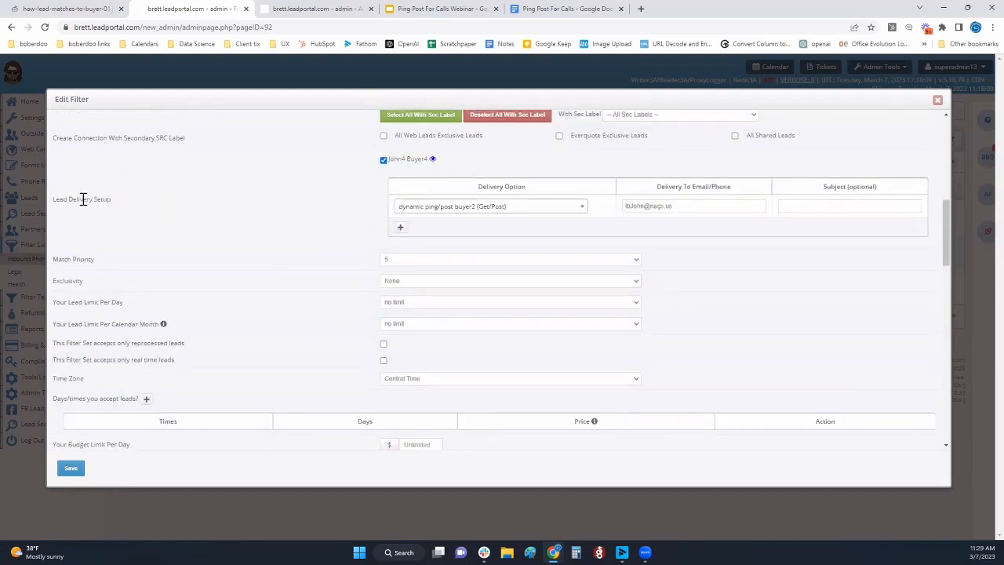
triple_click(83, 200)
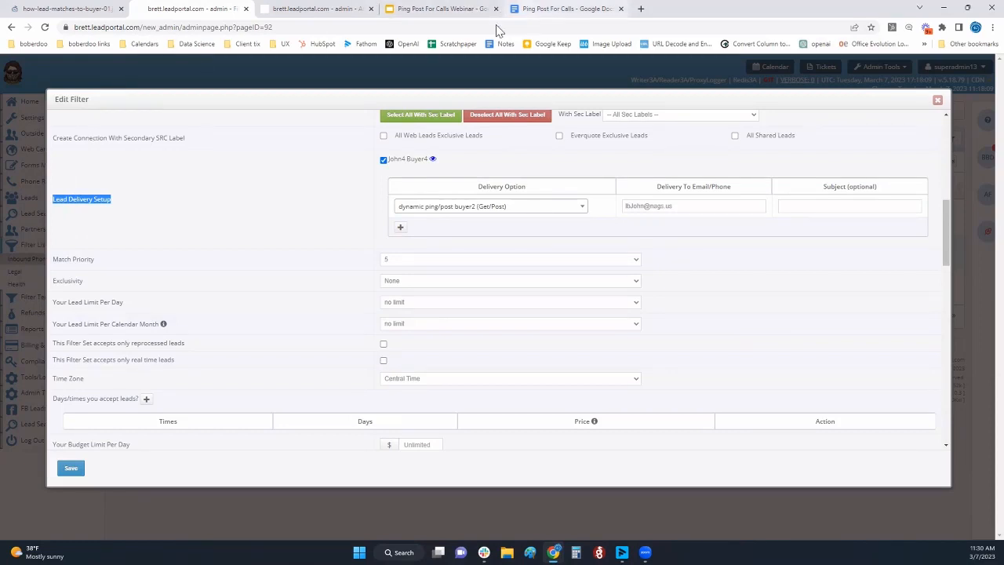
Switch to the Ping Post For Calls document and highlight the Step 1 ping phase and Step 2 post phase headings
click(541, 10)
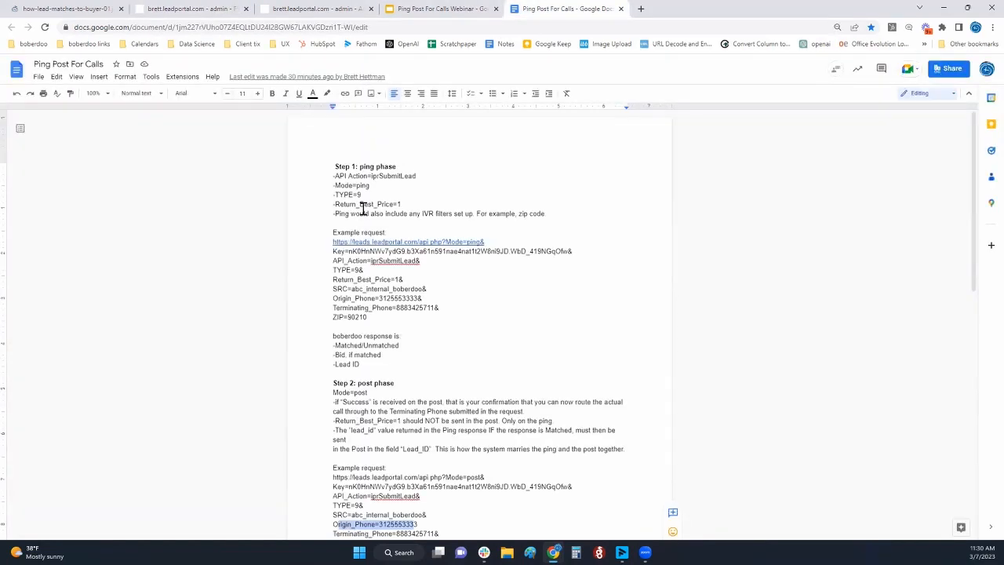
triple_click(359, 166)
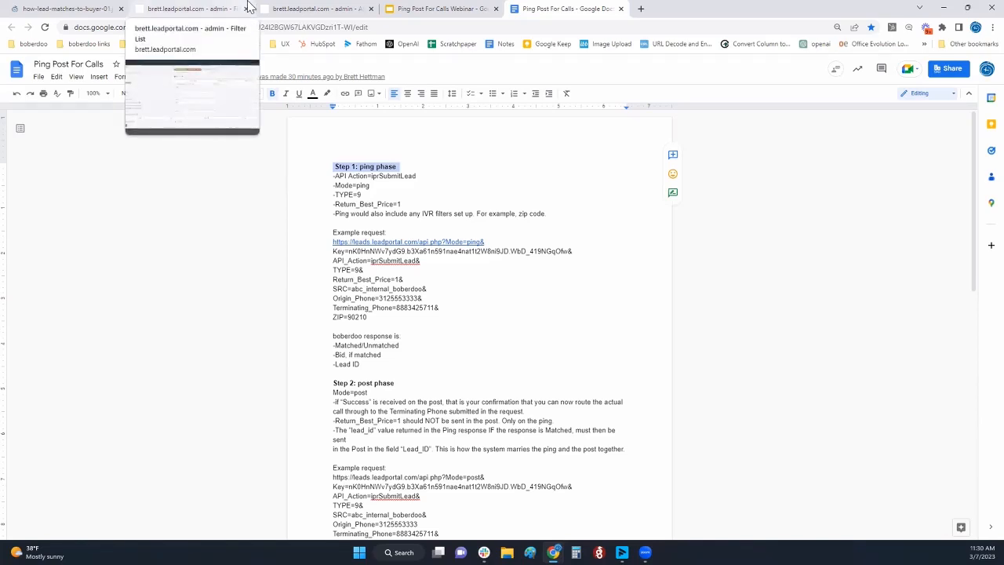
click(436, 204)
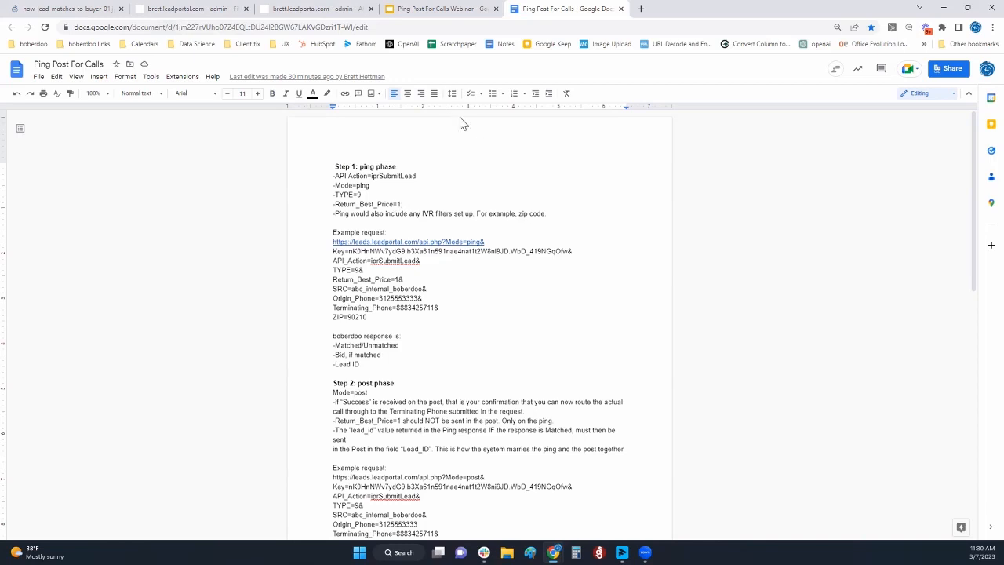
click(377, 167)
triple_click(368, 382)
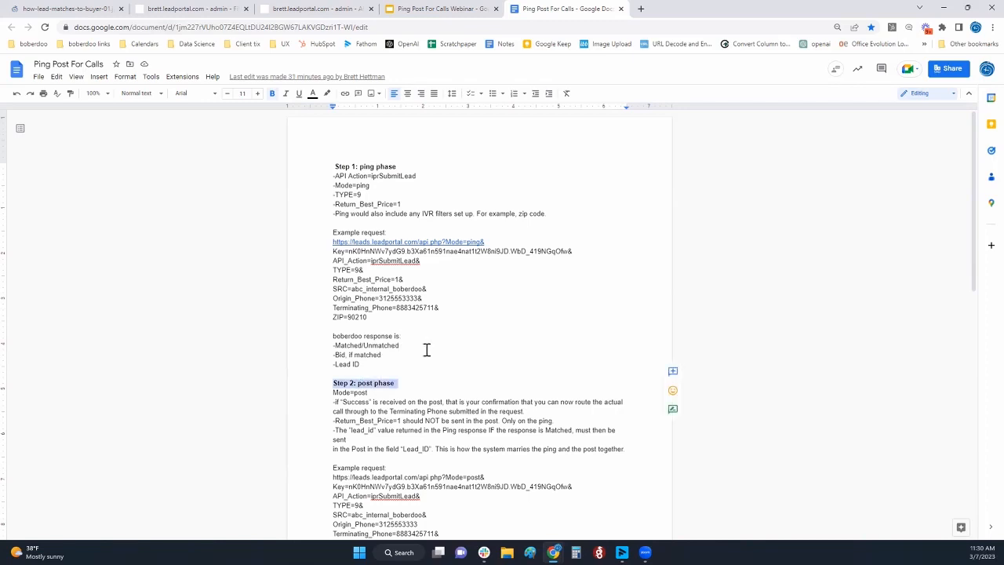
click(399, 384)
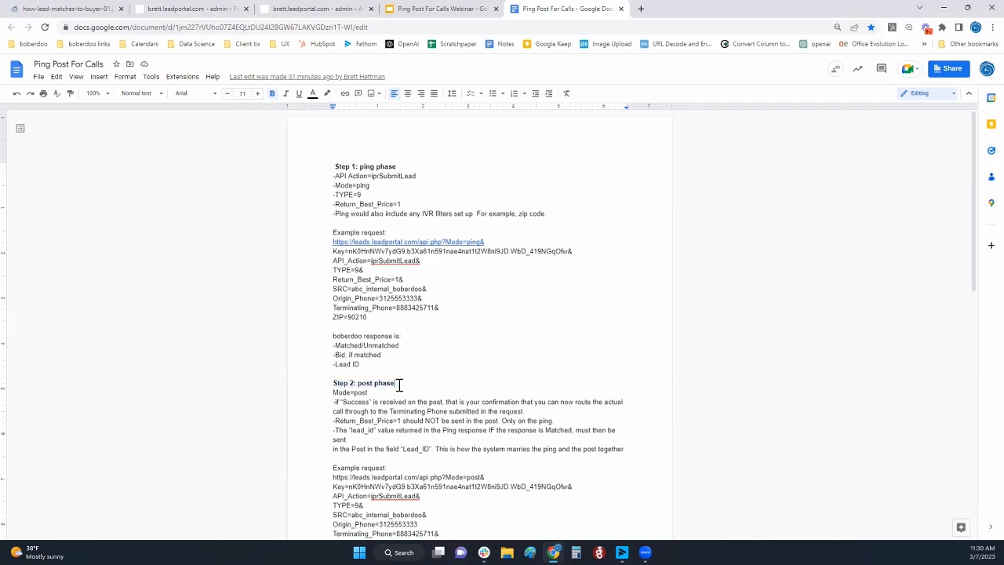
triple_click(372, 165)
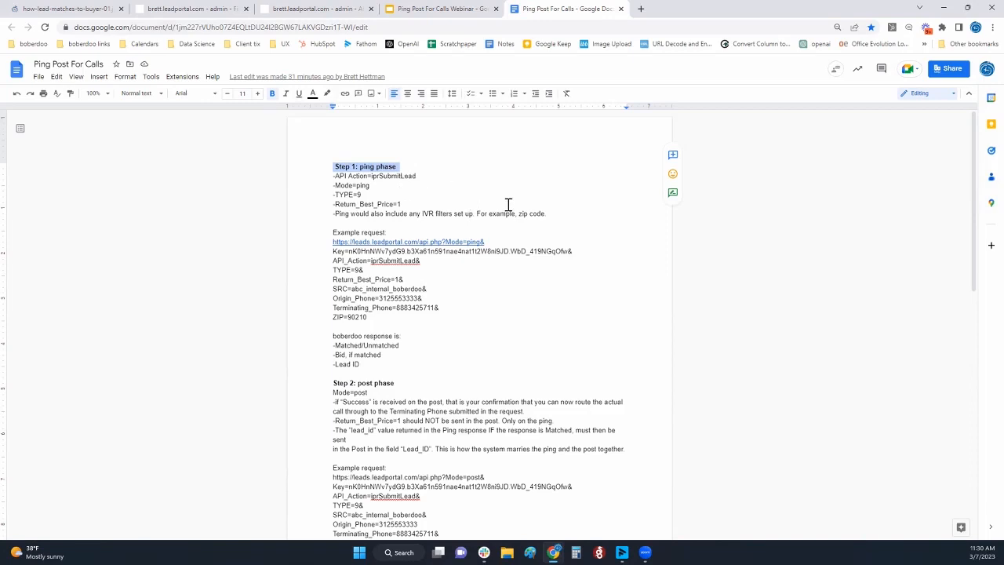
click(396, 381)
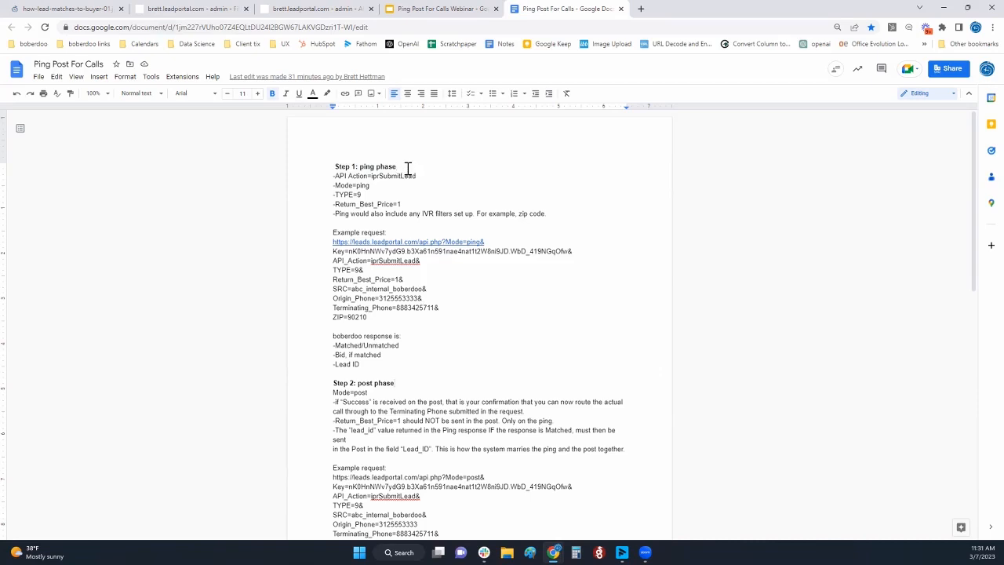
Place the cursor on the Leads Tab point of the webinar outline, and return to the admin leads list, closing the open lead log
click(437, 11)
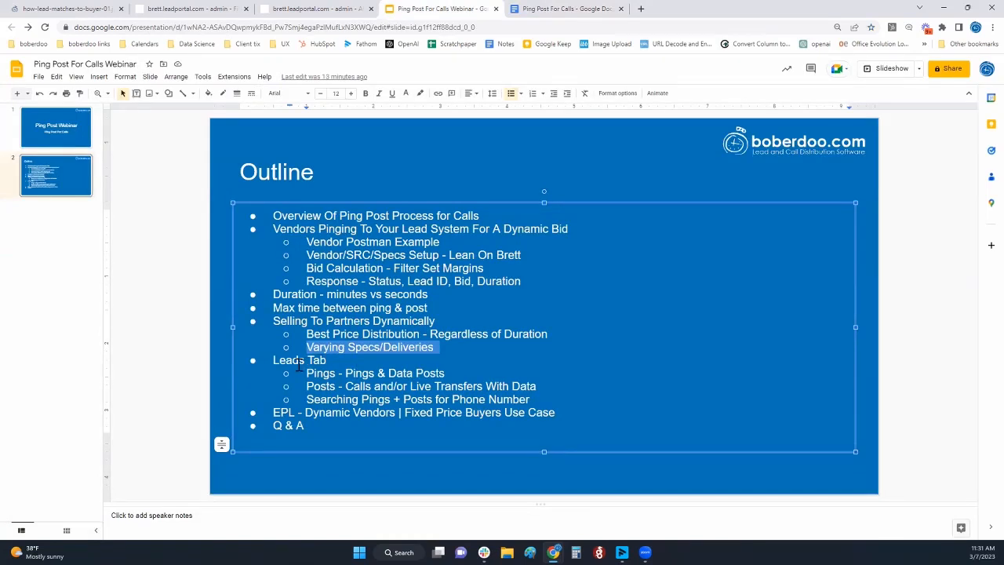
click(300, 363)
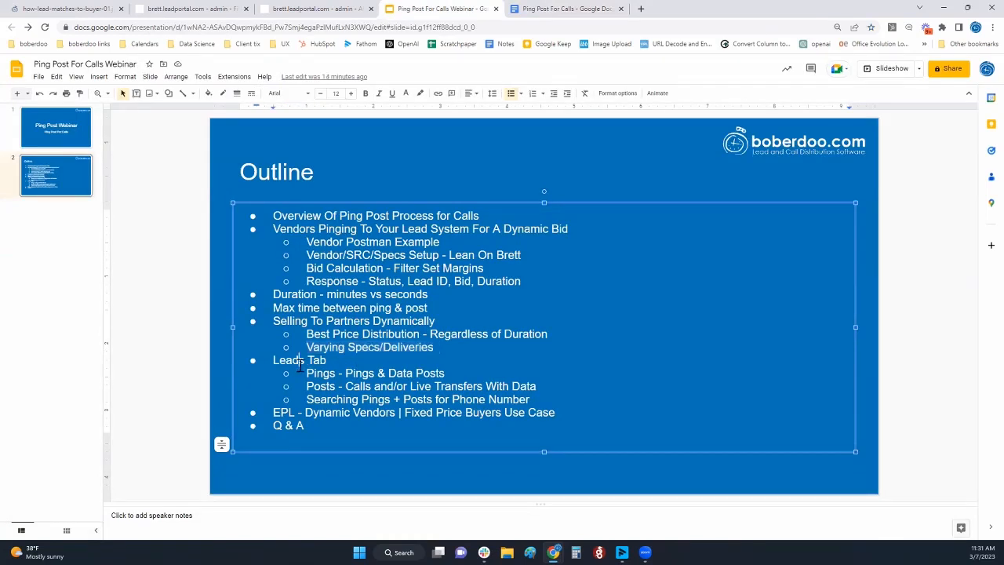
click(185, 11)
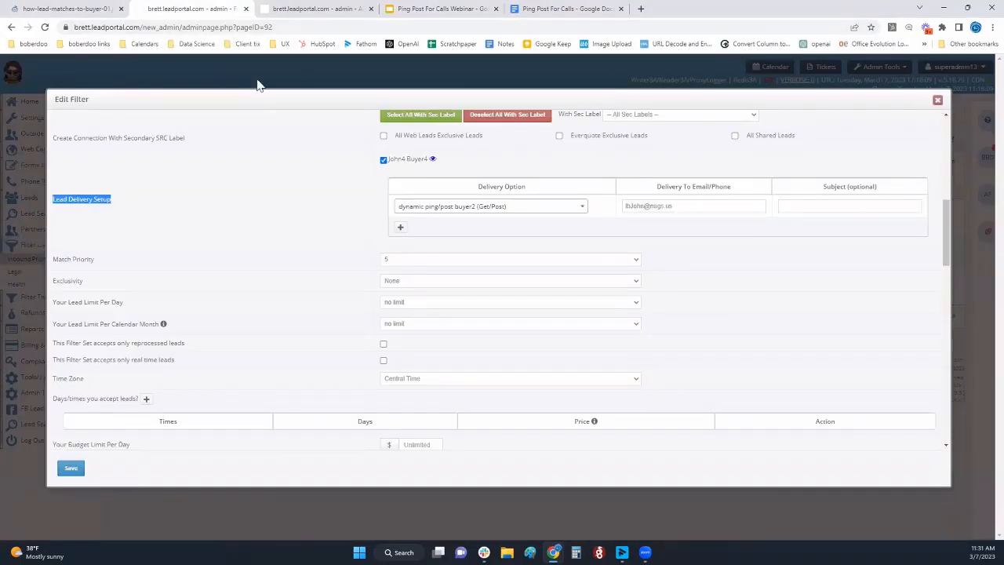
click(283, 11)
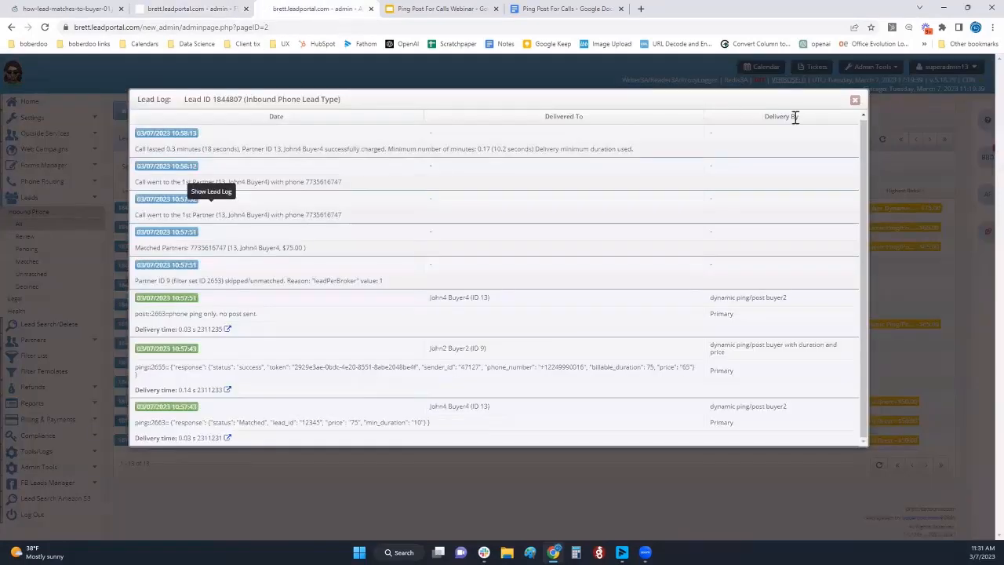
click(855, 101)
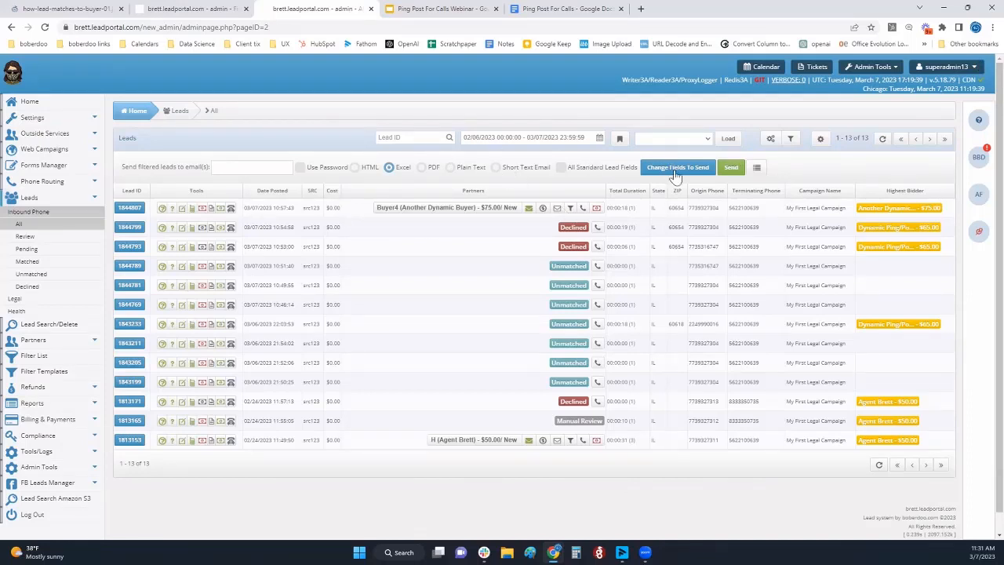
Review the available columns in the leads list's Column Priority Configuration and close it
click(822, 138)
scroll(541, 282, down, 5)
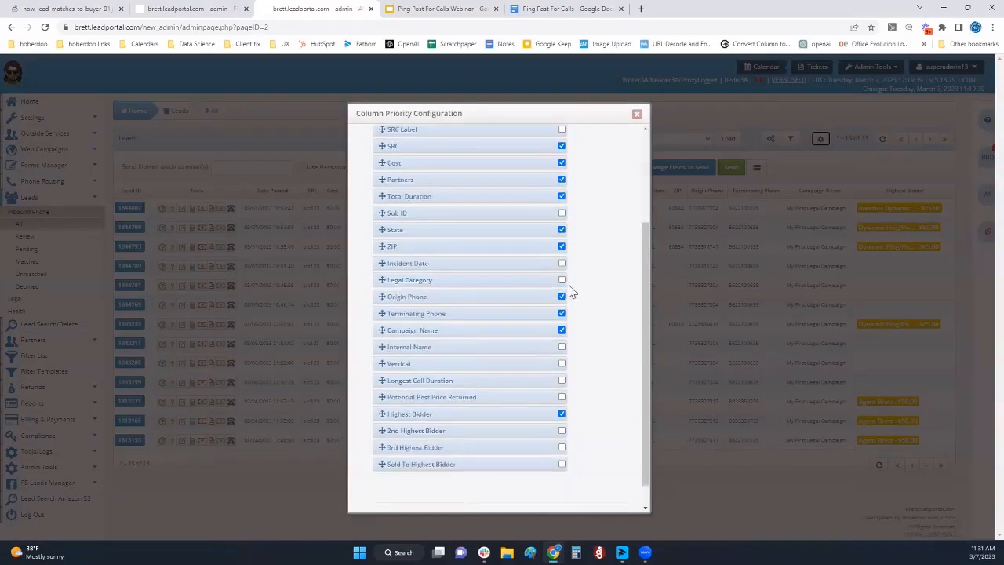
scroll(580, 237, up, 5)
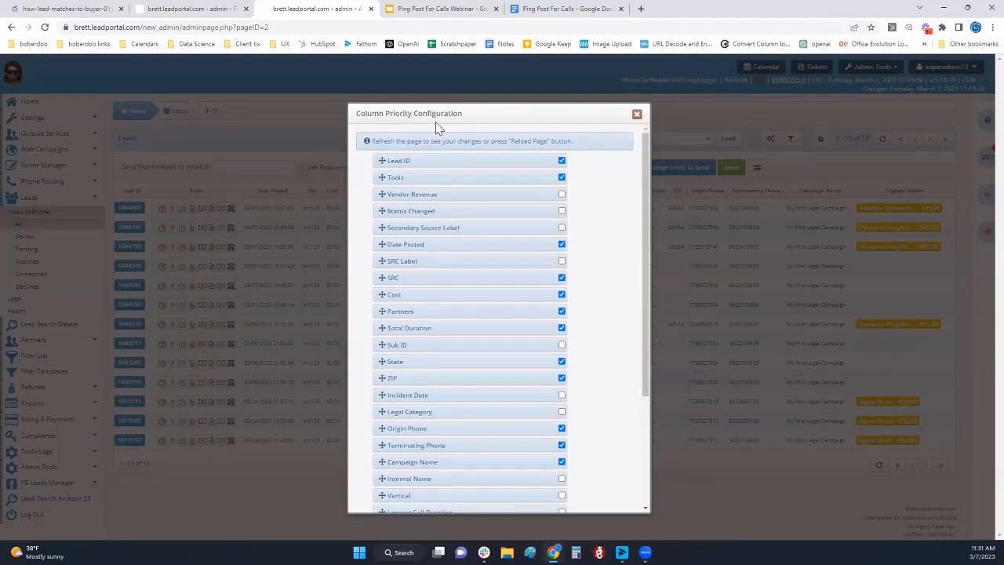
key(Escape)
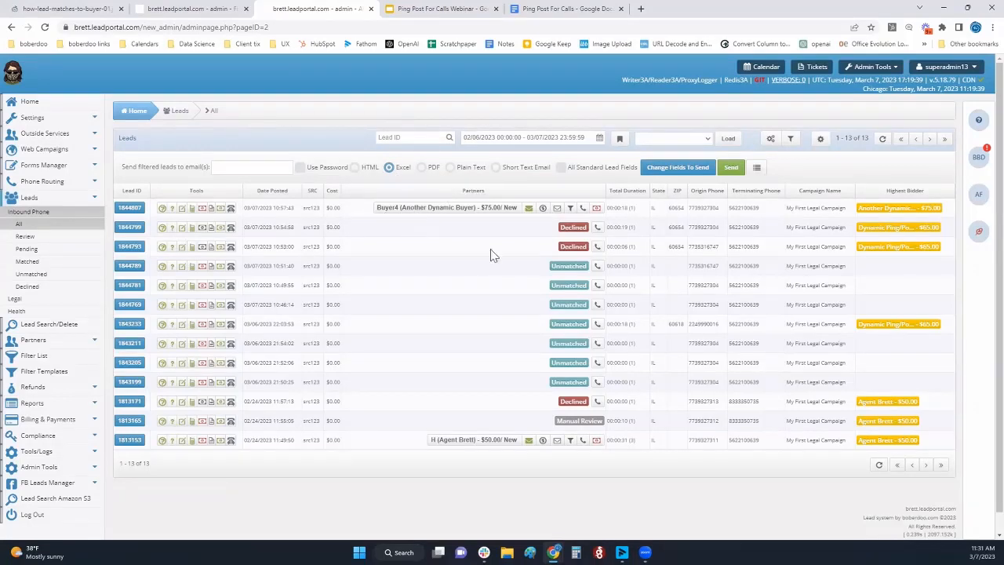
Highlight the ZIP column's heading and a ZIP value, and the Highest Bidder heading in the leads list
double_click(677, 193)
double_click(695, 382)
double_click(676, 246)
click(629, 174)
triple_click(892, 194)
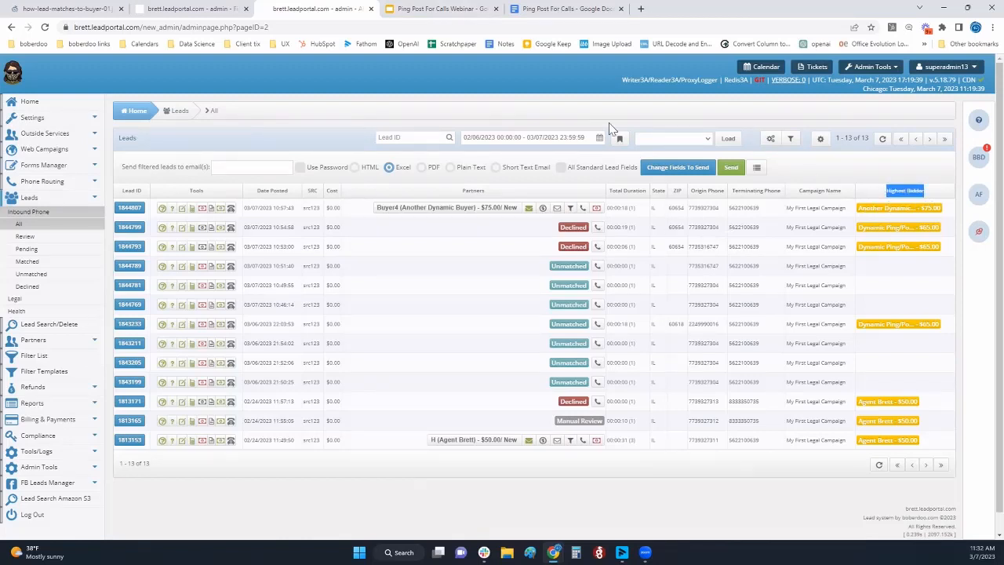
click(473, 68)
Check the webinar outline slide, and return to the admin site to reload the Inbound Phone leads list
click(442, 8)
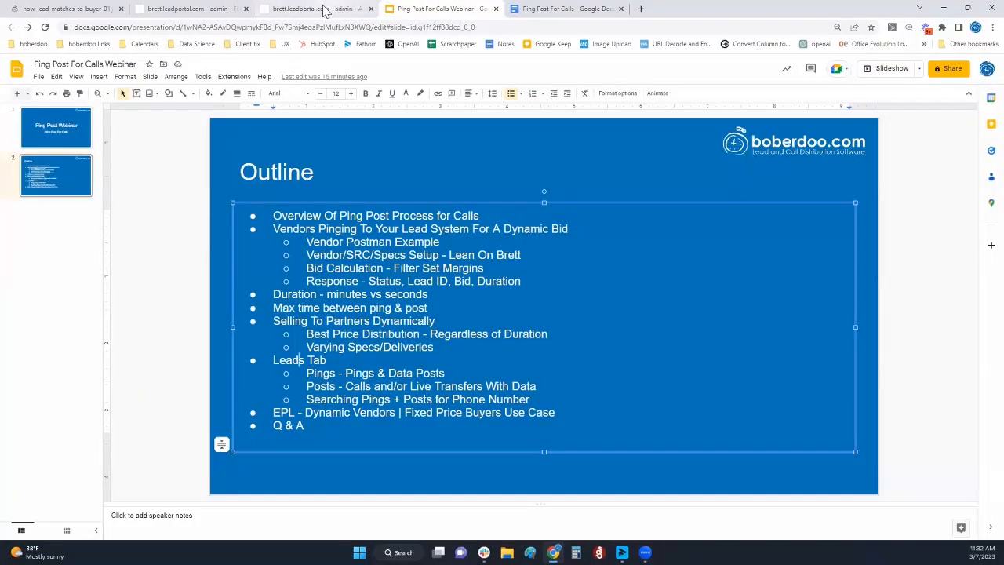
mouse_move(328, 9)
click(313, 126)
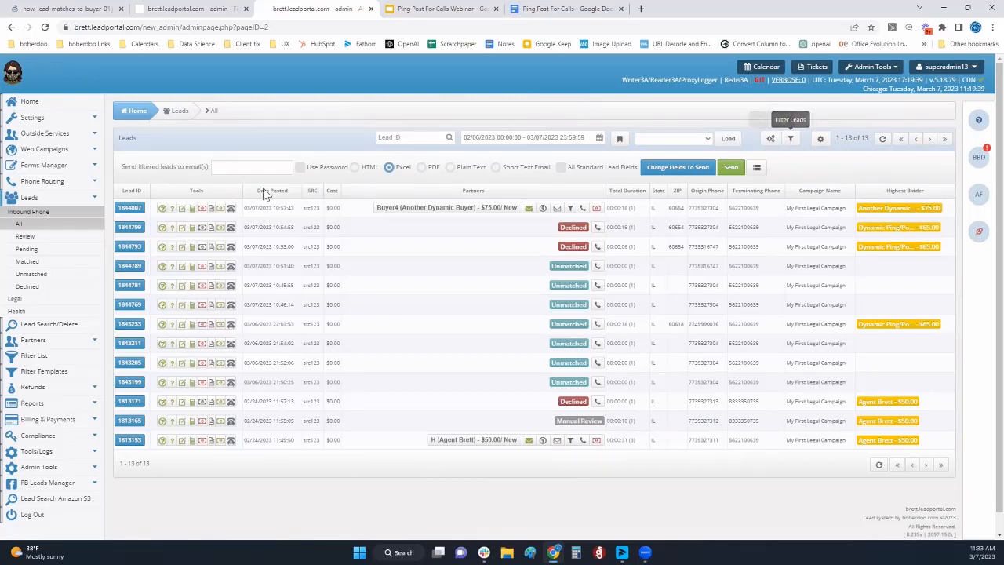
click(24, 212)
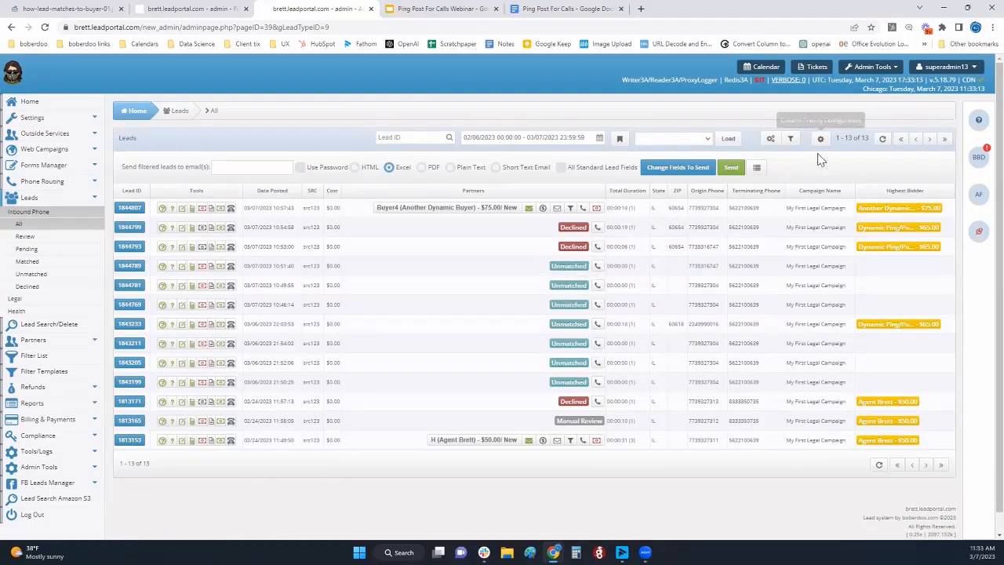
Open the lead filter options, point out the Pings/Posts option and the Save filter options as template setting, and close them
click(790, 138)
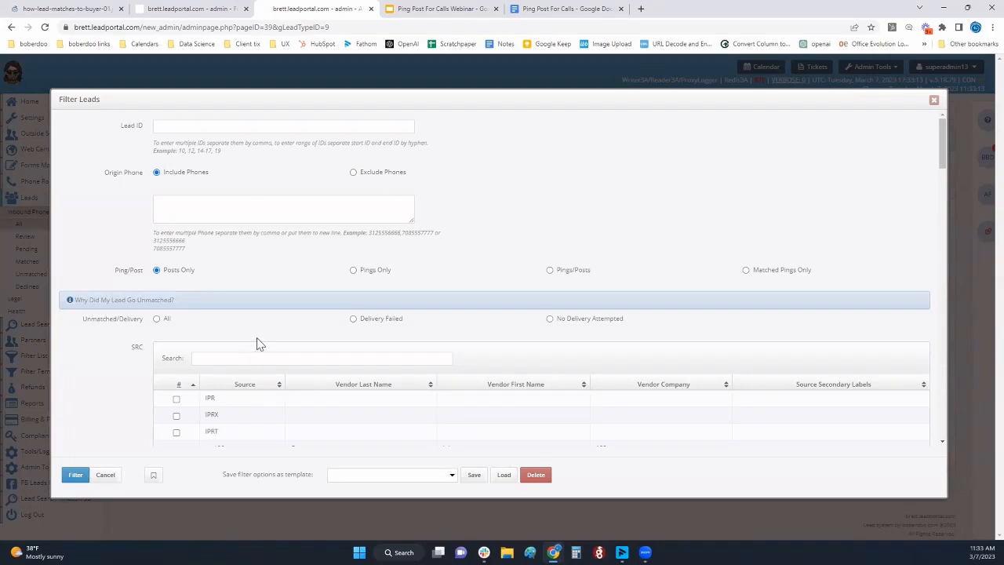
drag(592, 272, 560, 282)
drag(224, 475, 320, 476)
click(934, 100)
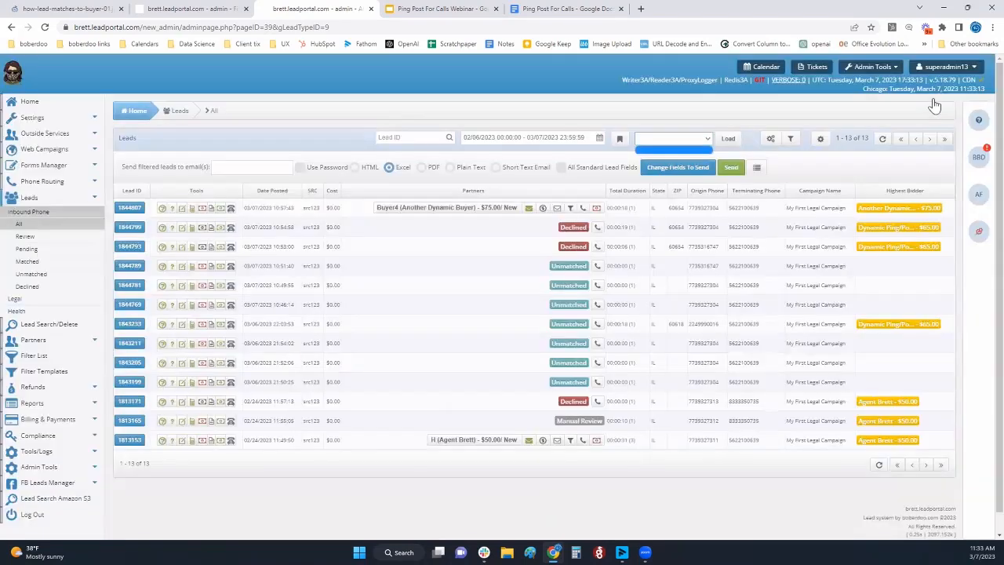
click(621, 116)
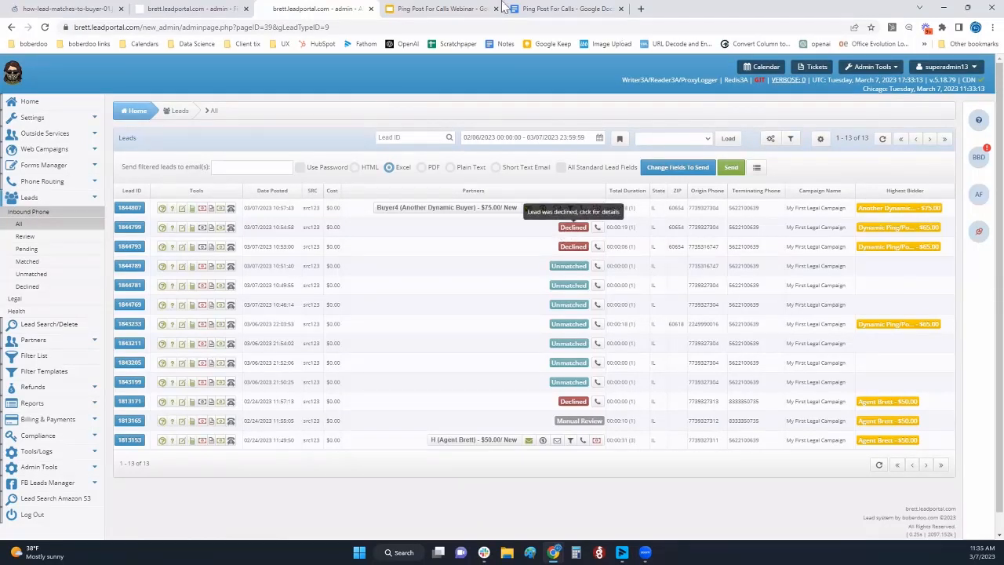
Switch to the Ping Post For Calls document and highlight the ZIP value in the ping phase's example request
click(561, 10)
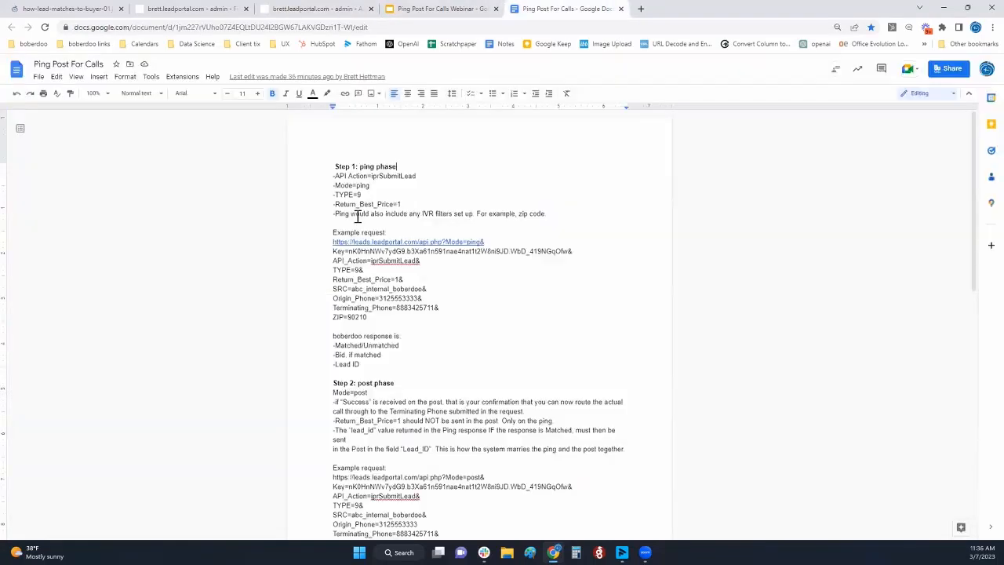
scroll(326, 269, down, 1)
click(348, 264)
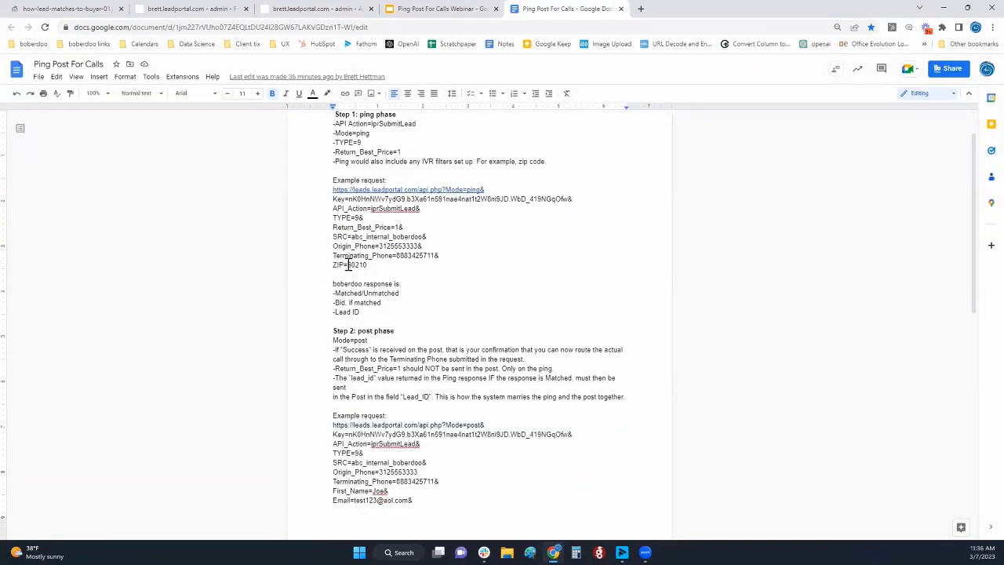
key(shift+End)
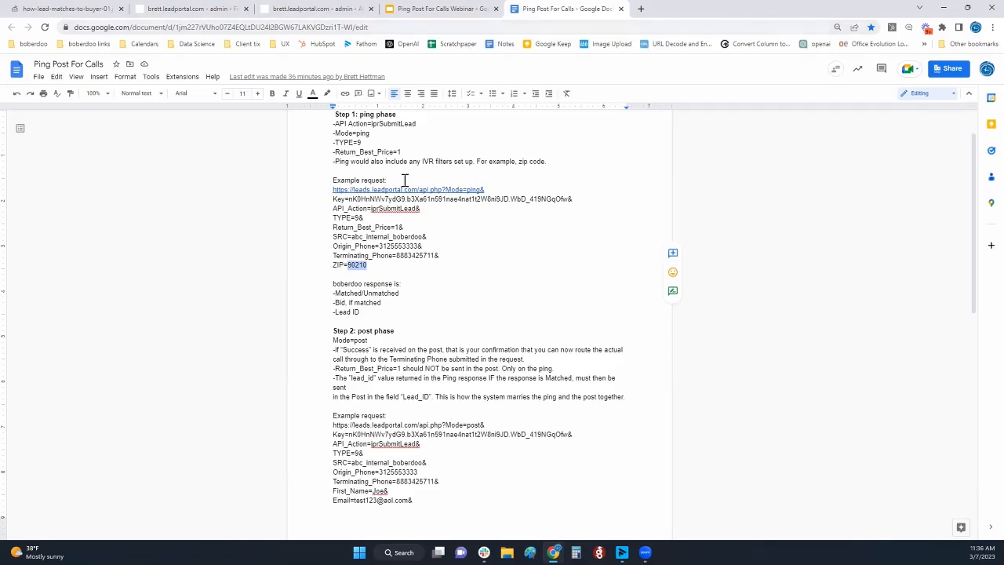
Highlight the SRC value in the ping example request, and switch to the webinar slides to highlight the Searching Pings + Posts for Phone Number line
double_click(424, 236)
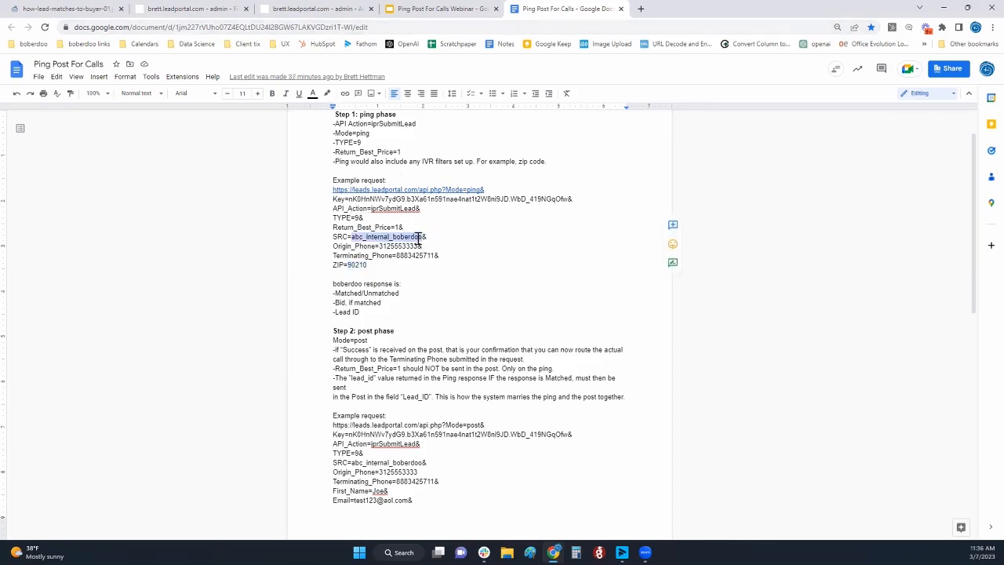
click(442, 171)
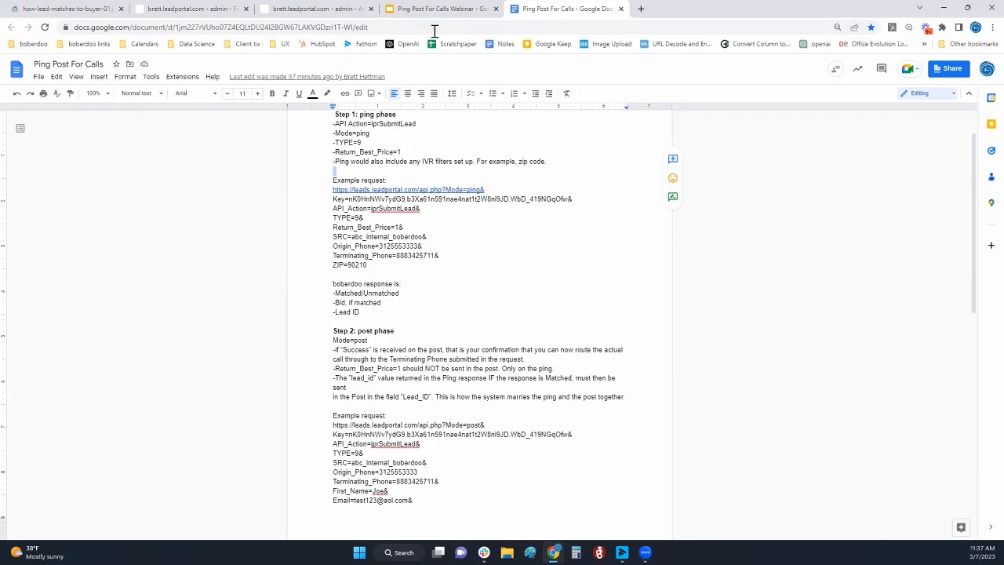
click(442, 8)
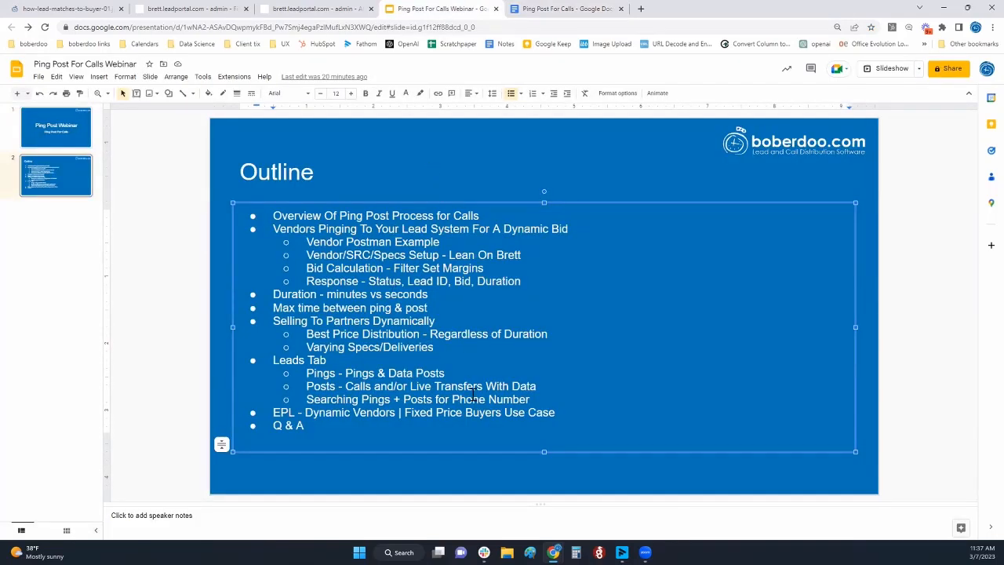
click(298, 361)
triple_click(328, 396)
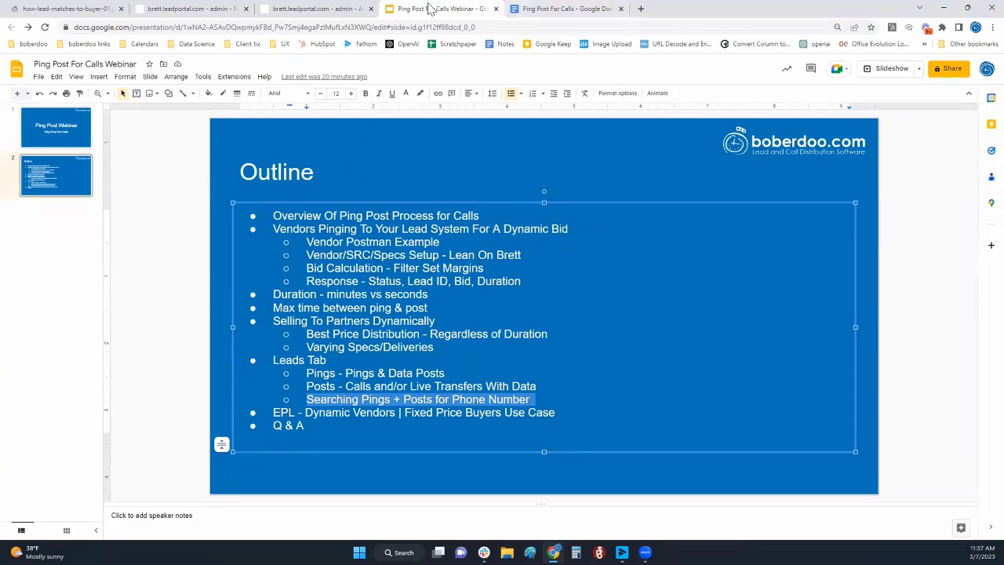
In the admin site, copy an origin phone number from the leads list and filter the leads by it with the Pings/Posts option
click(308, 9)
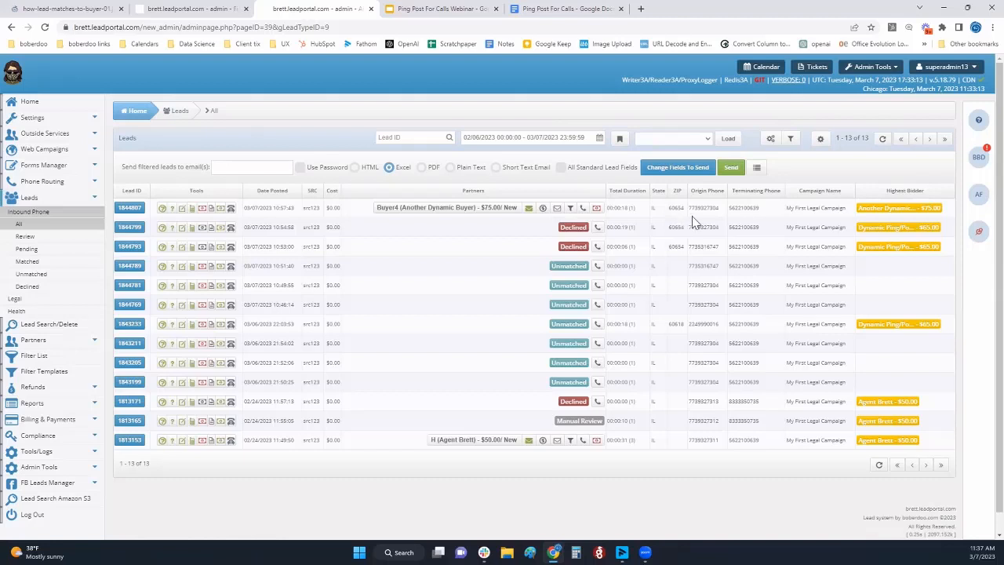
double_click(703, 247)
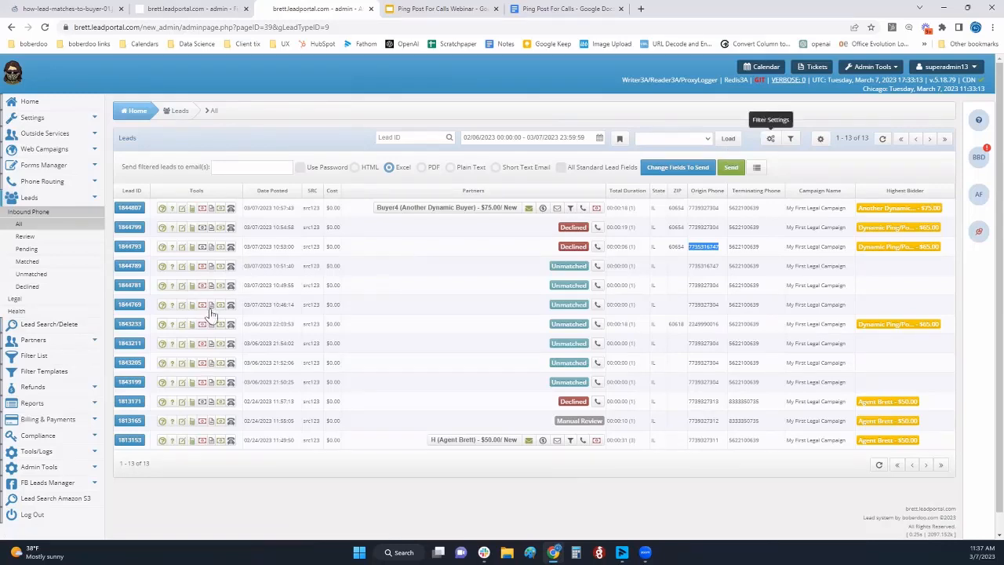
click(790, 138)
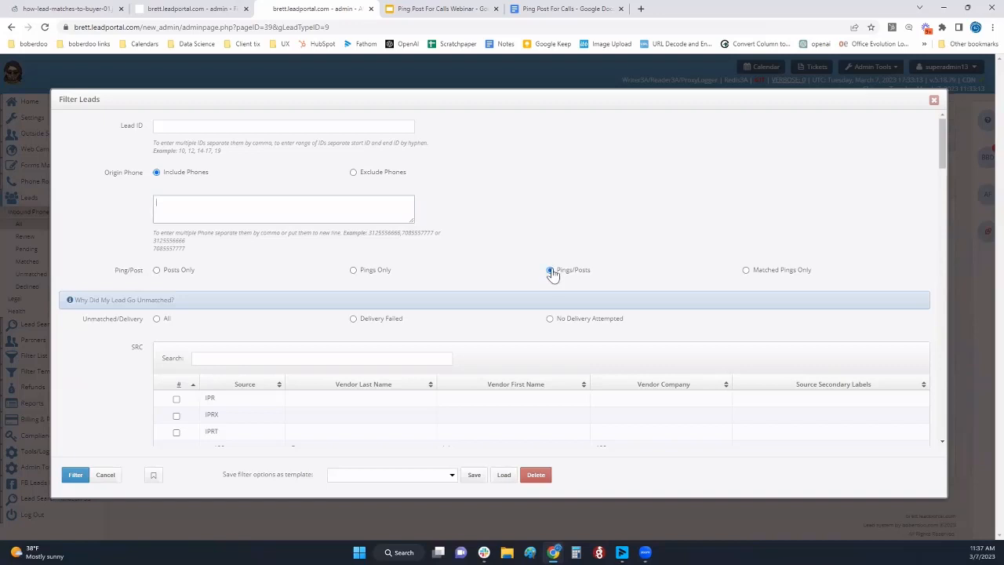
key(ctrl+v)
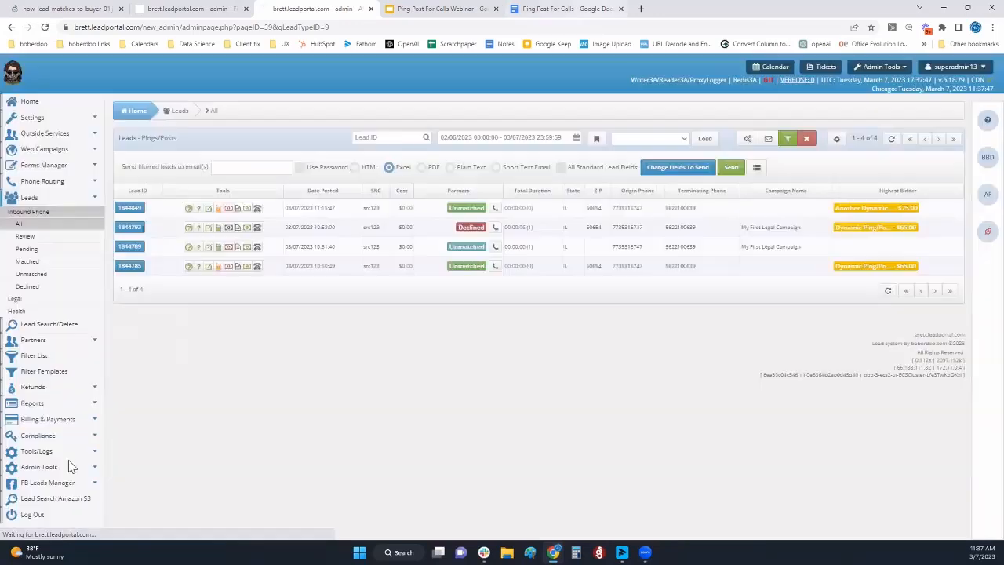
click(75, 473)
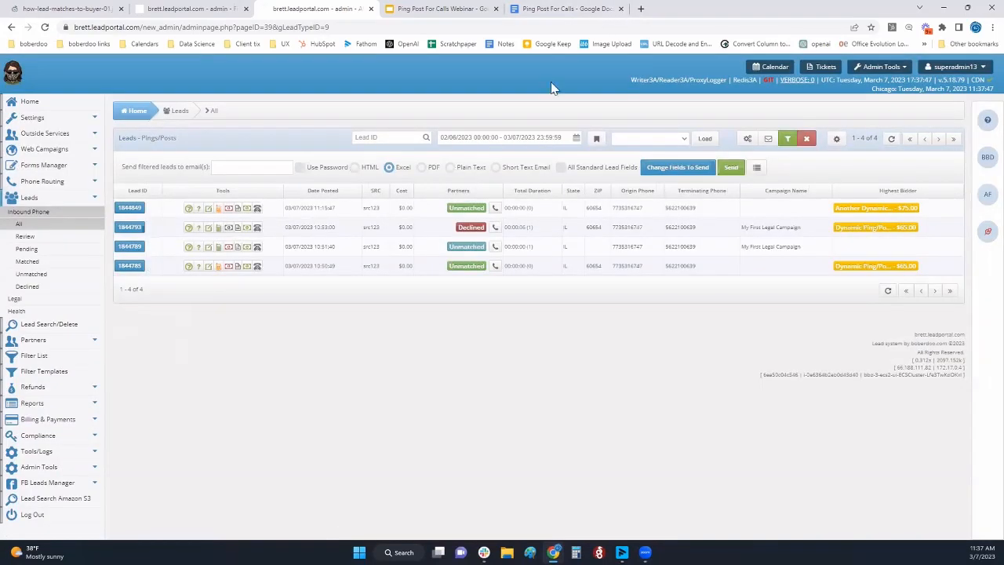
Highlight an origin phone and the posted dates of the first two filtered leads, and clear the filter on the Inbound Phone leads list
double_click(627, 207)
drag(339, 229, 284, 229)
drag(337, 208, 287, 207)
click(47, 224)
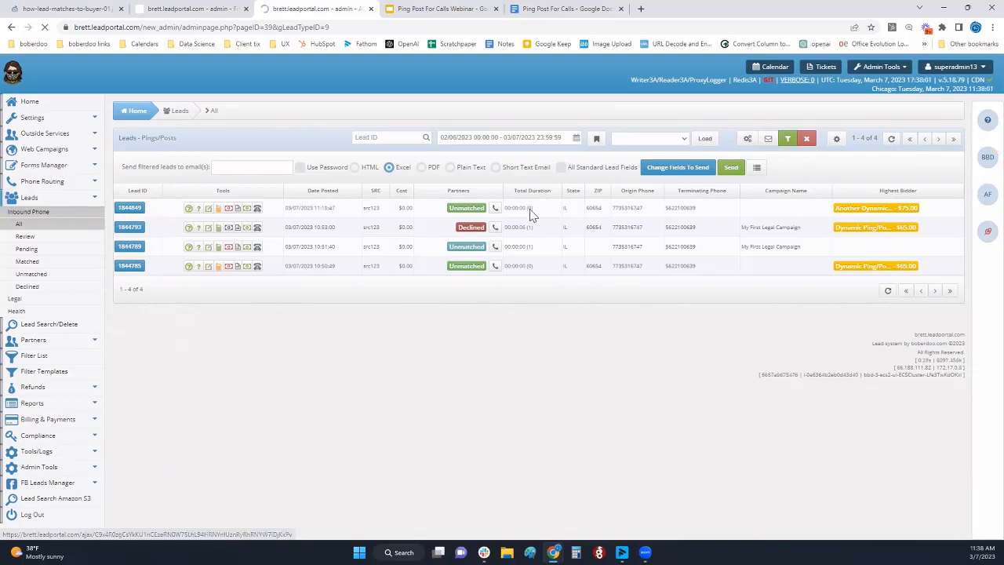
click(806, 138)
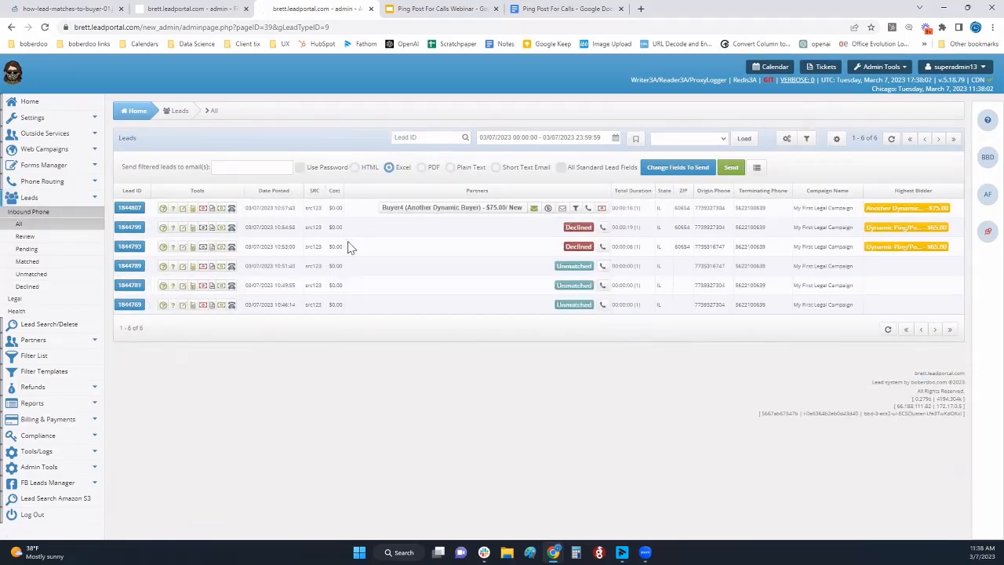
Return to the webinar outline slide and highlight the EPL - Dynamic Vendors | Fixed Price Buyers Use Case line
click(411, 14)
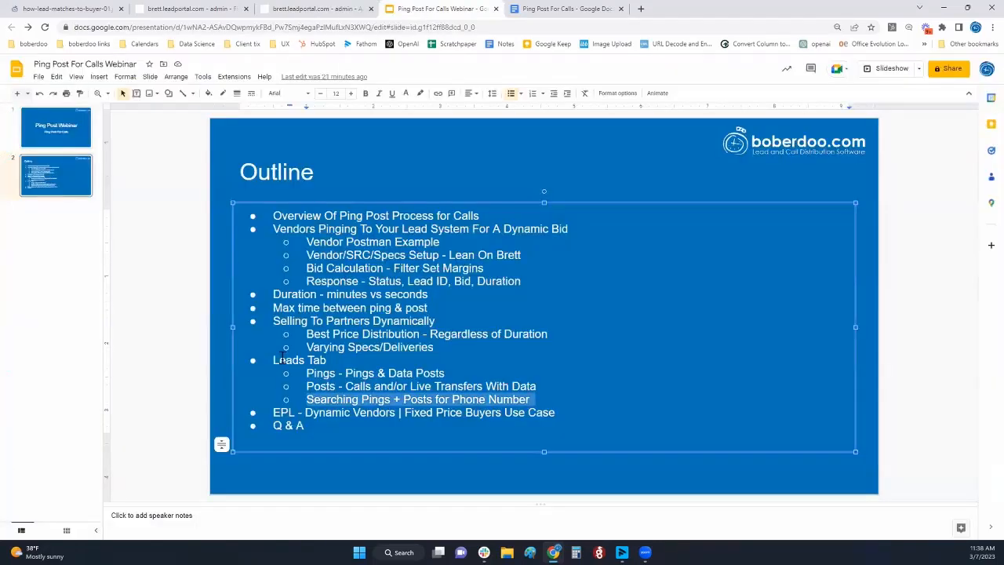
click(420, 412)
triple_click(420, 412)
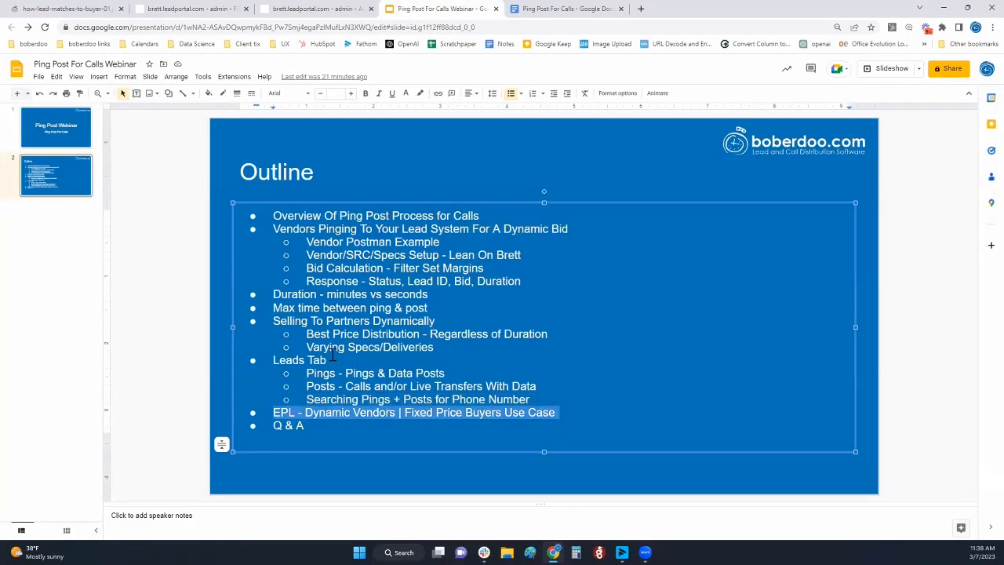